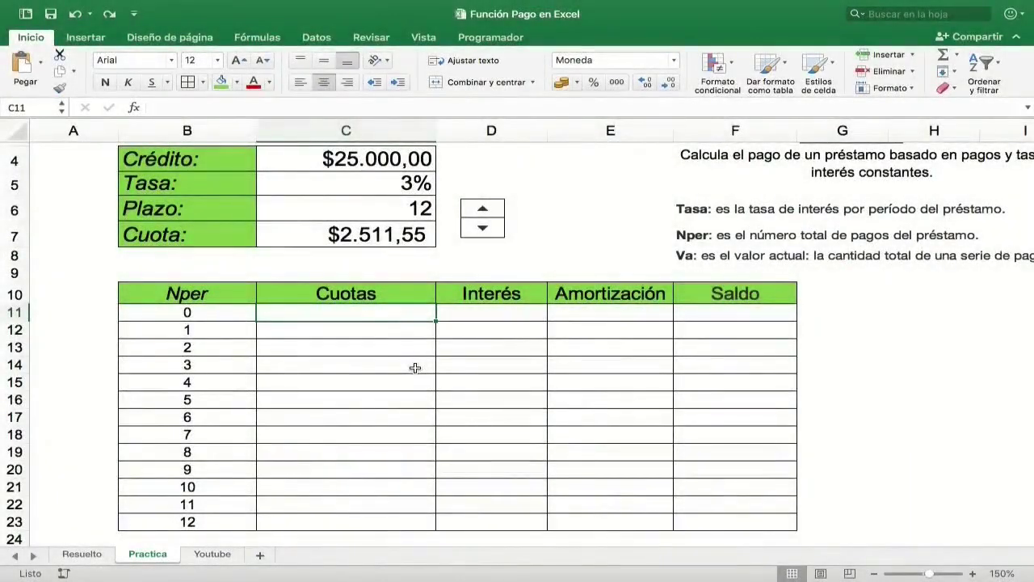
Enter =C7 in C11 and fill it down the Cuotas column to C23 (Nper 12)
type("=")
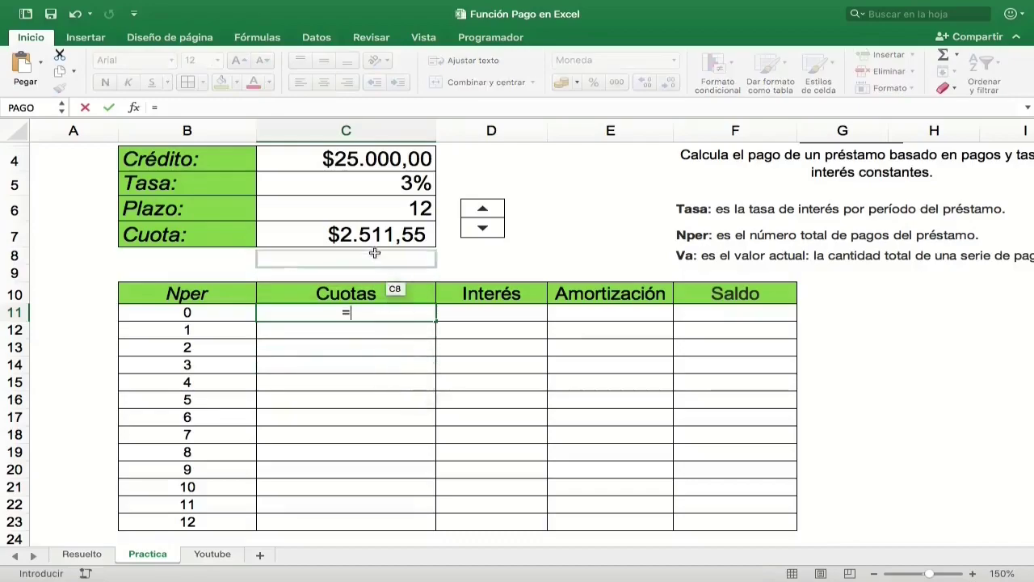
left_click(373, 240)
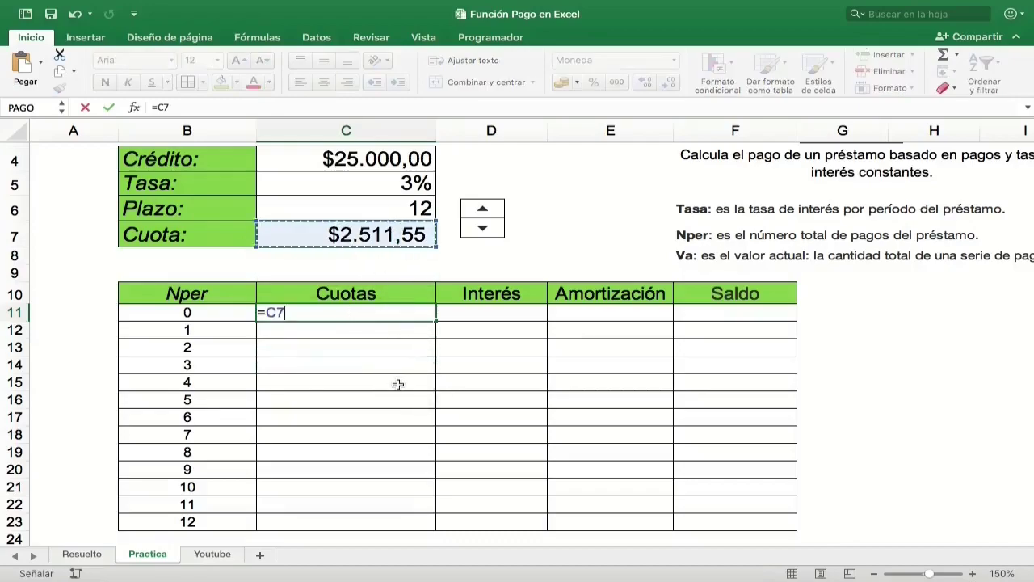
key("Return")
left_click(408, 313)
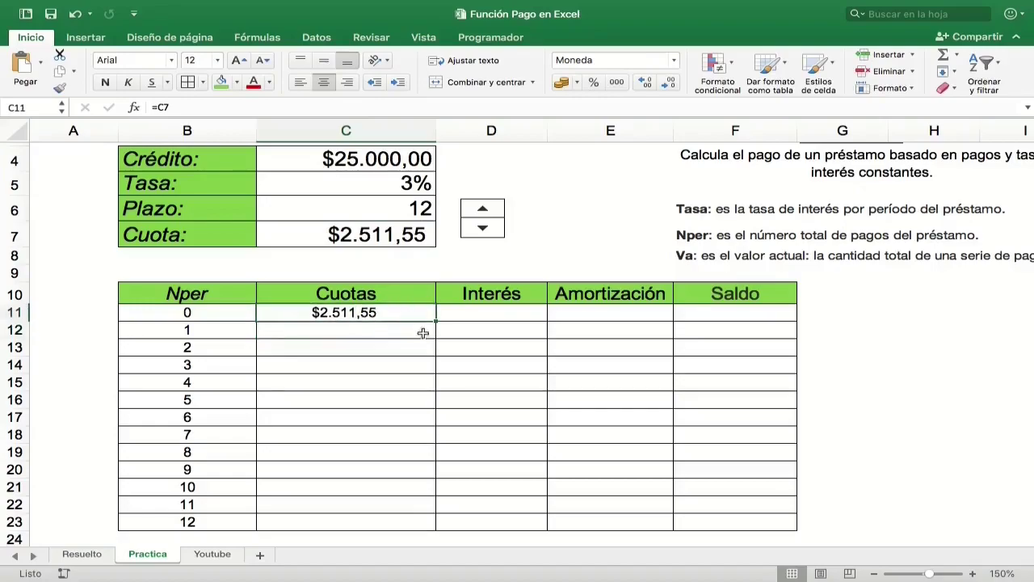
left_click_drag(436, 320, 435, 526)
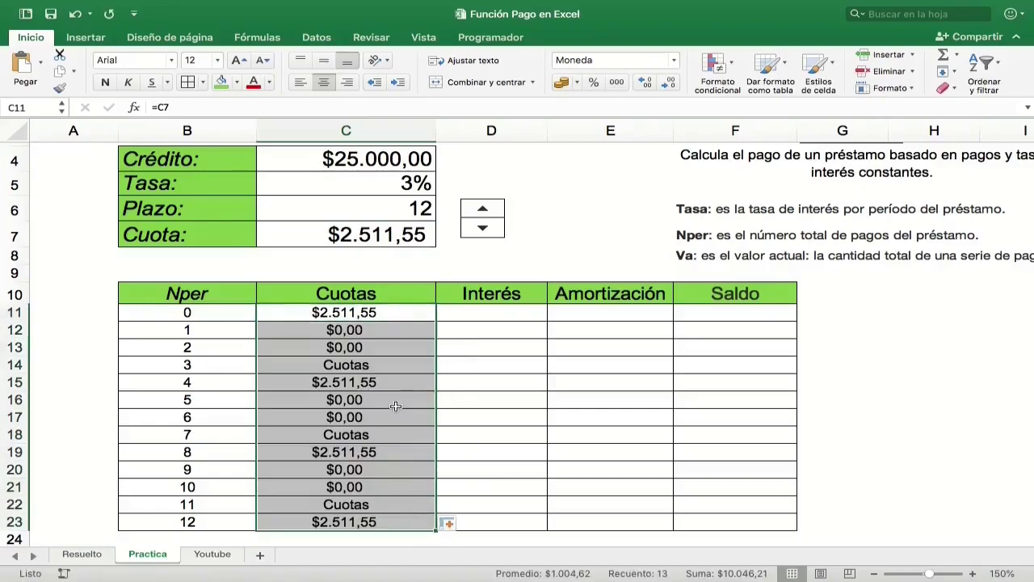
Inspect the Cuota formula in C7, C7:C18 and C23 to see how the copied references drifted
left_click(326, 232)
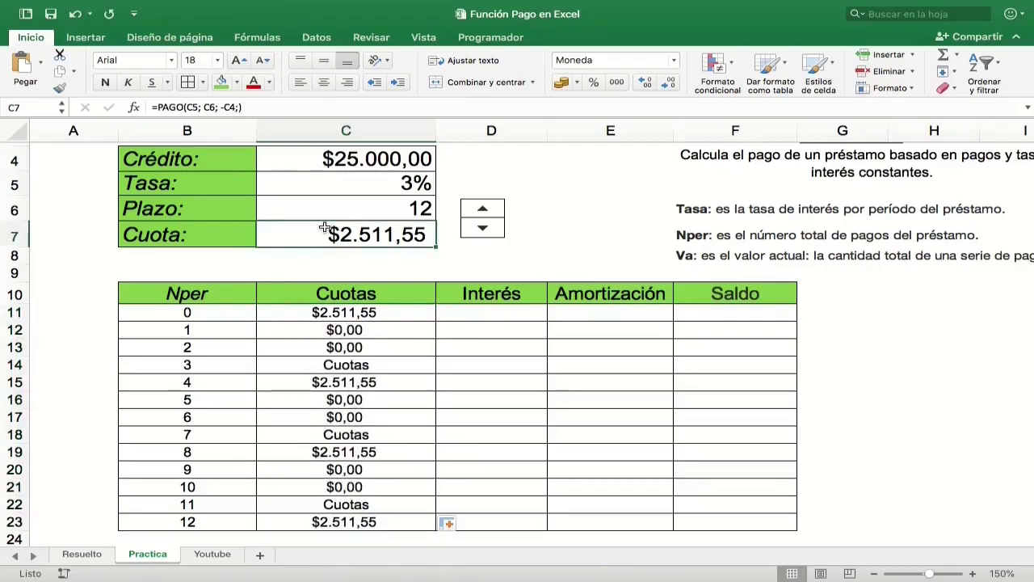
left_click_drag(324, 228, 323, 446)
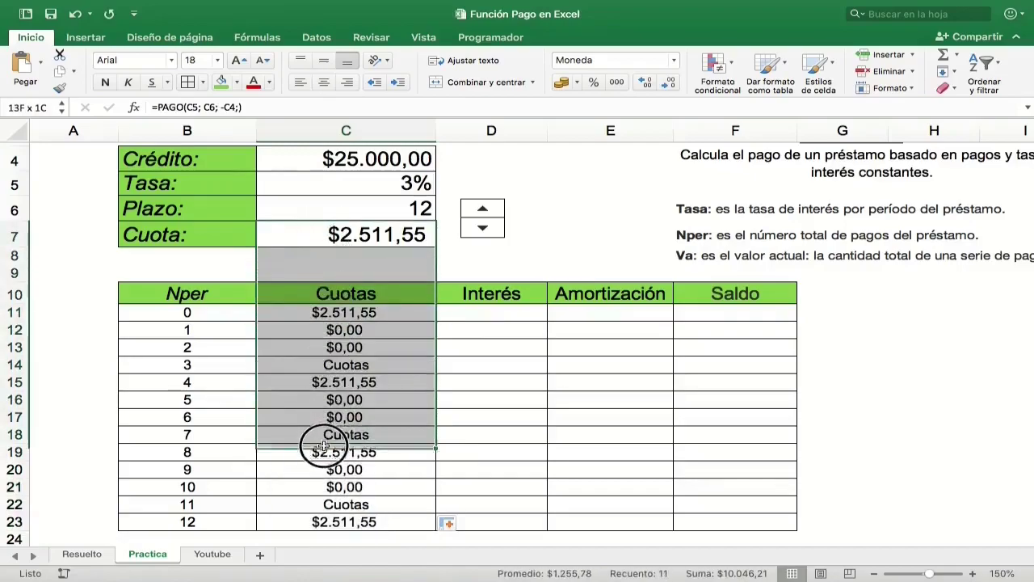
left_click(424, 522)
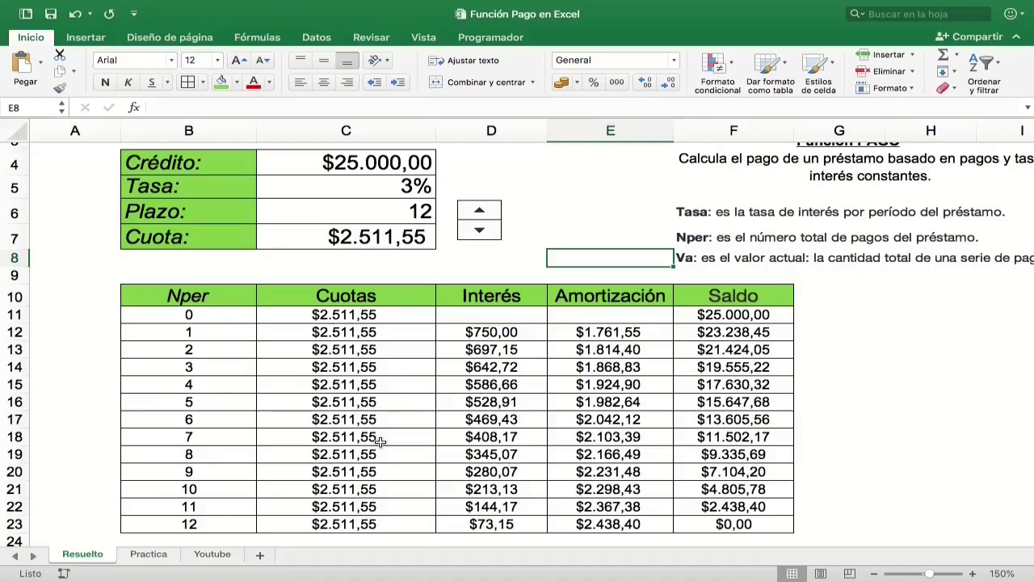
Scroll the Resultado sheet to view the finished table with Saldo reaching $0,00
scroll(380, 441, "up", 3)
scroll(380, 442, "right", 1)
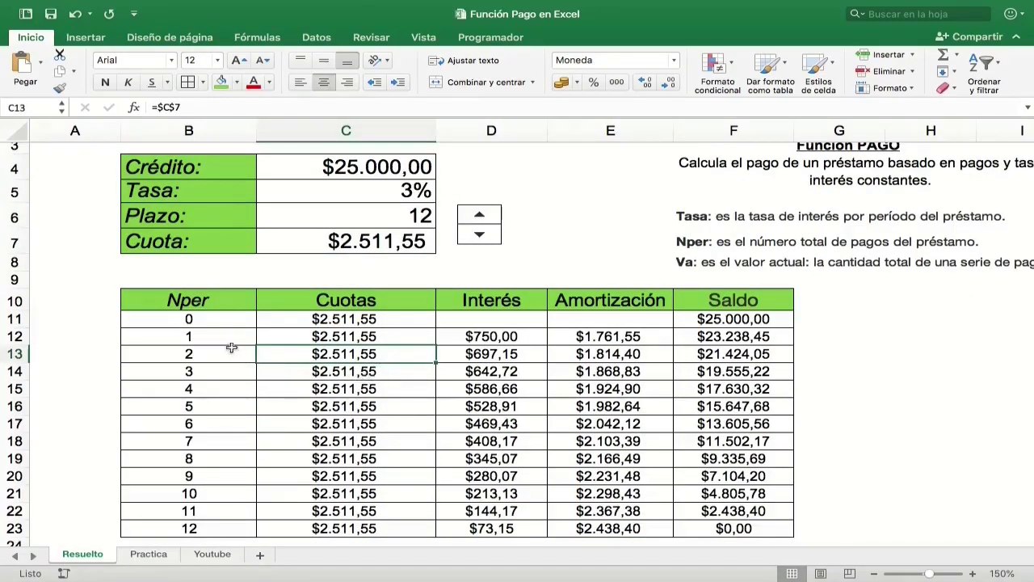
Review the Nper, Cuotas, Interés, Amortización and Saldo formulas, then go to the Youtube sheet
left_click(224, 315)
left_click_drag(224, 315, 224, 528)
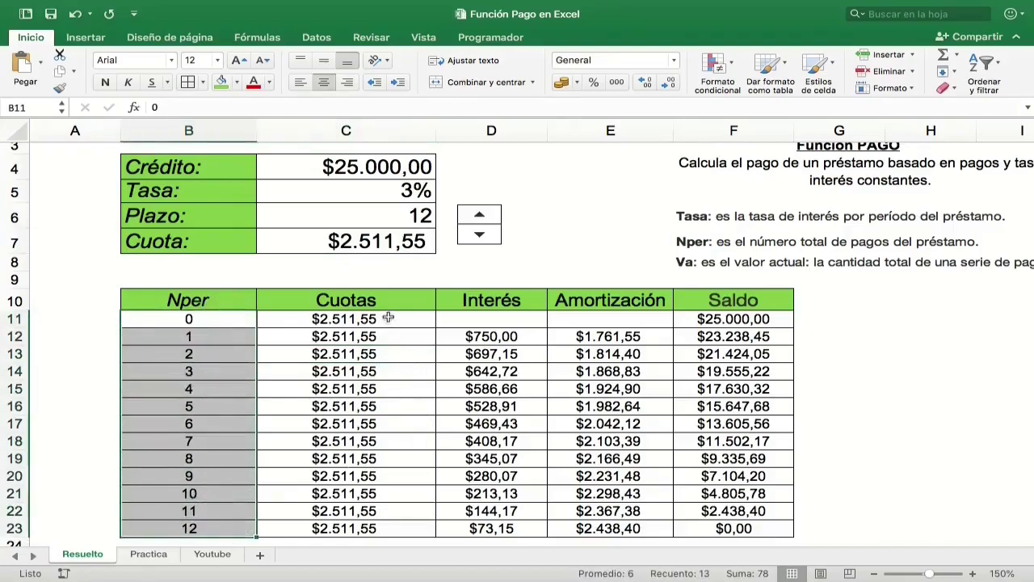
left_click_drag(388, 320, 386, 527)
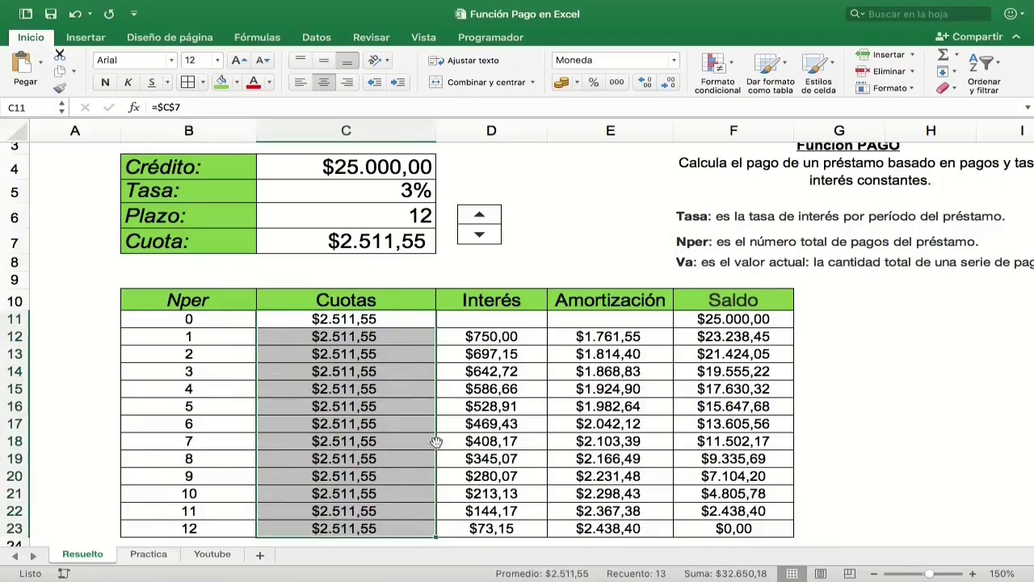
left_click_drag(501, 336, 484, 520)
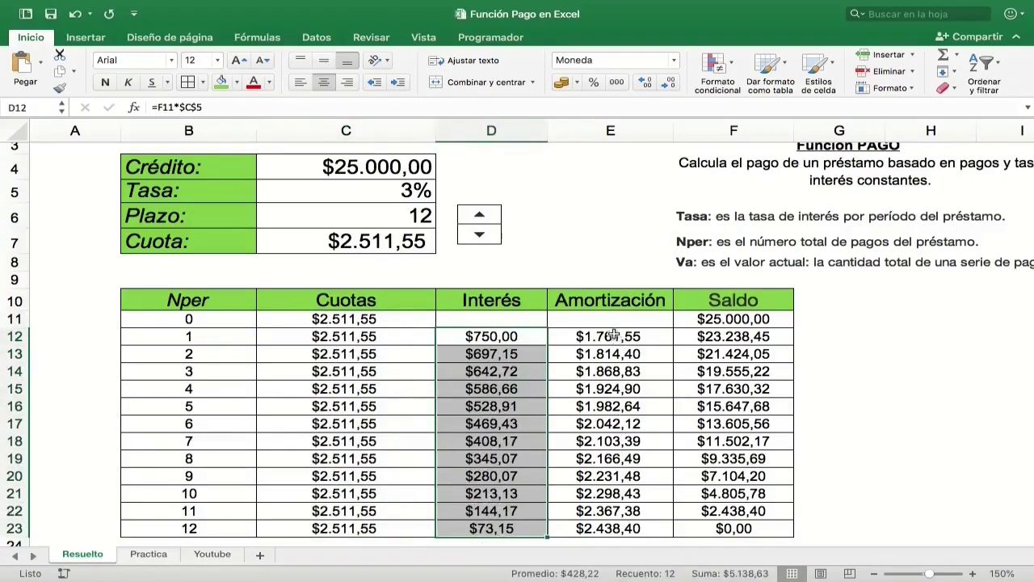
left_click_drag(614, 336, 607, 525)
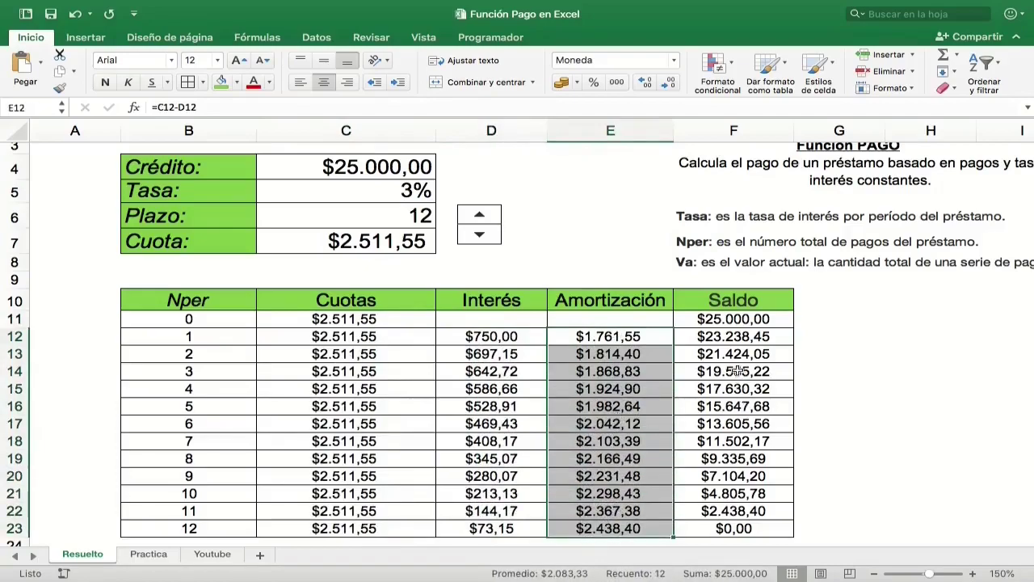
left_click_drag(731, 319, 711, 527)
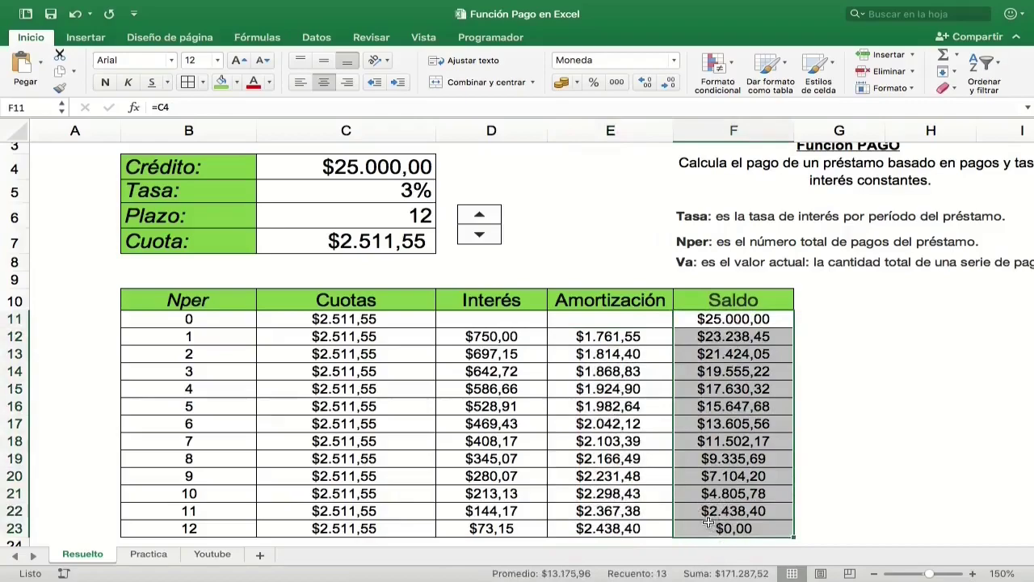
left_click(710, 527)
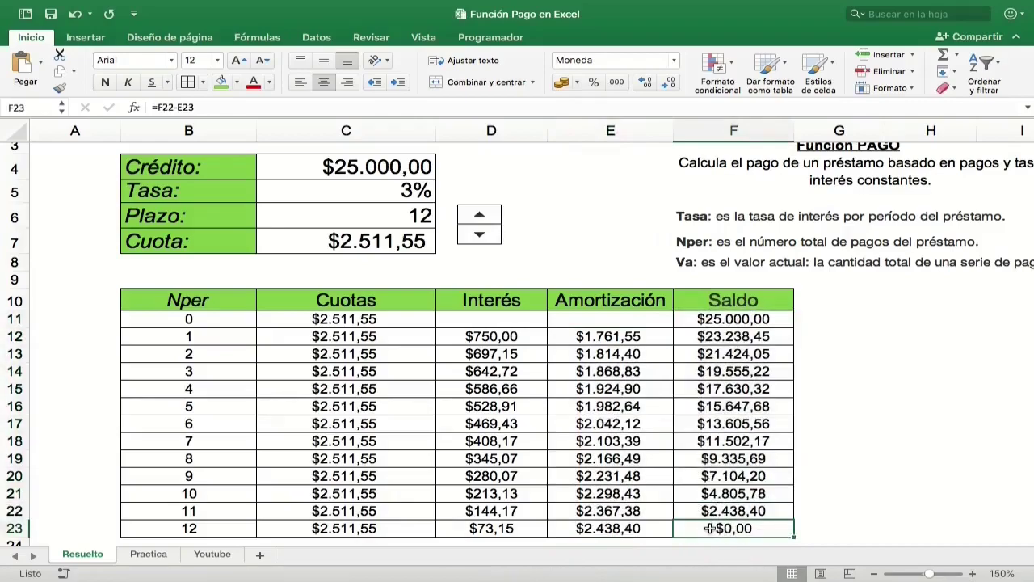
left_click(211, 553)
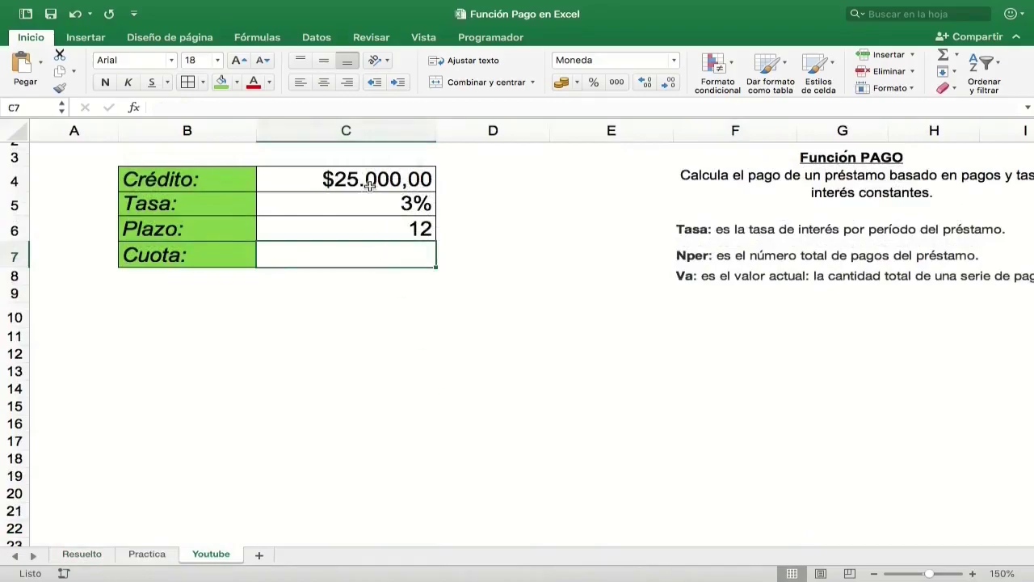
left_click_drag(215, 175, 360, 178)
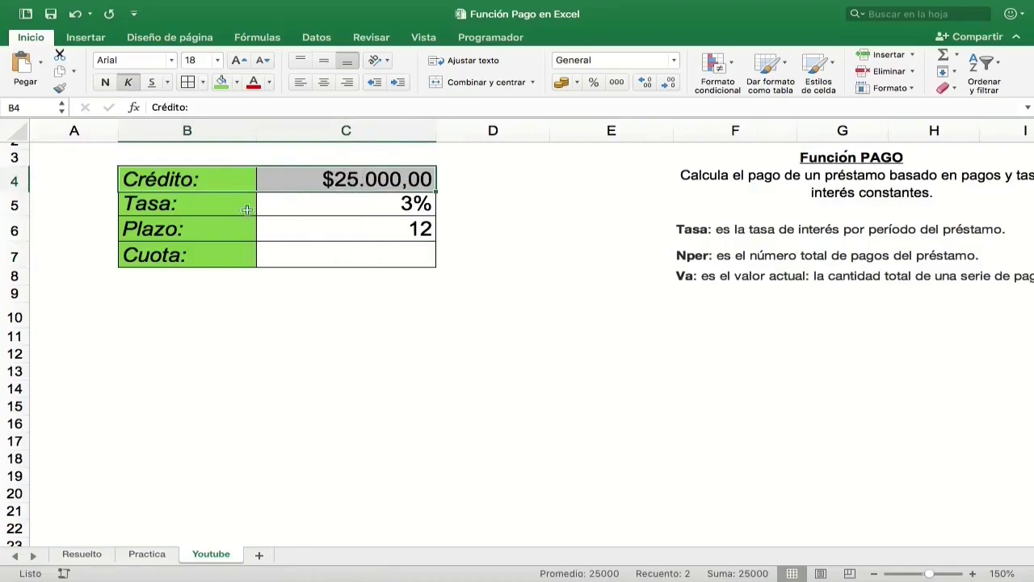
left_click_drag(247, 210, 392, 207)
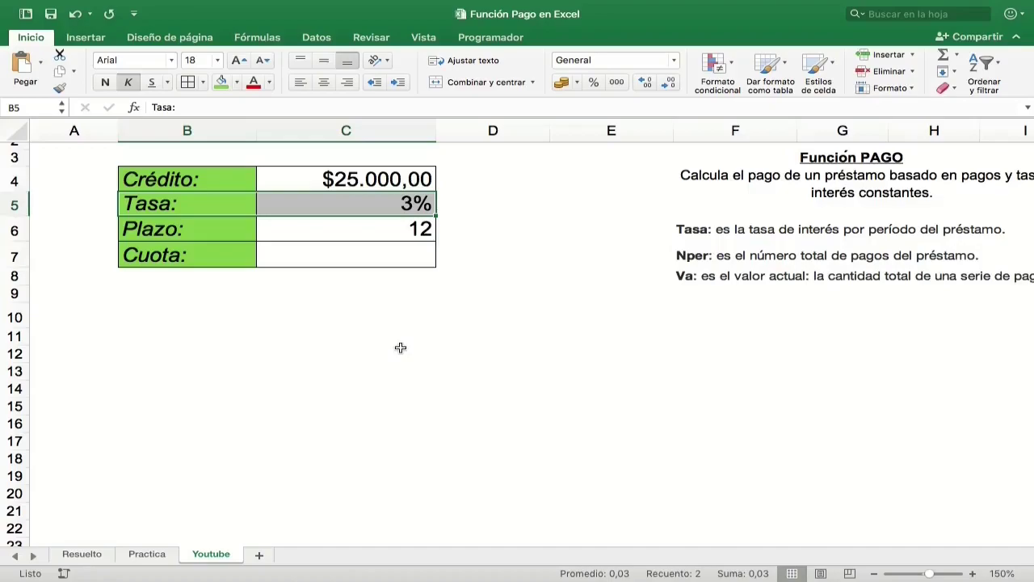
key("Down")
key("Down")
key("Right")
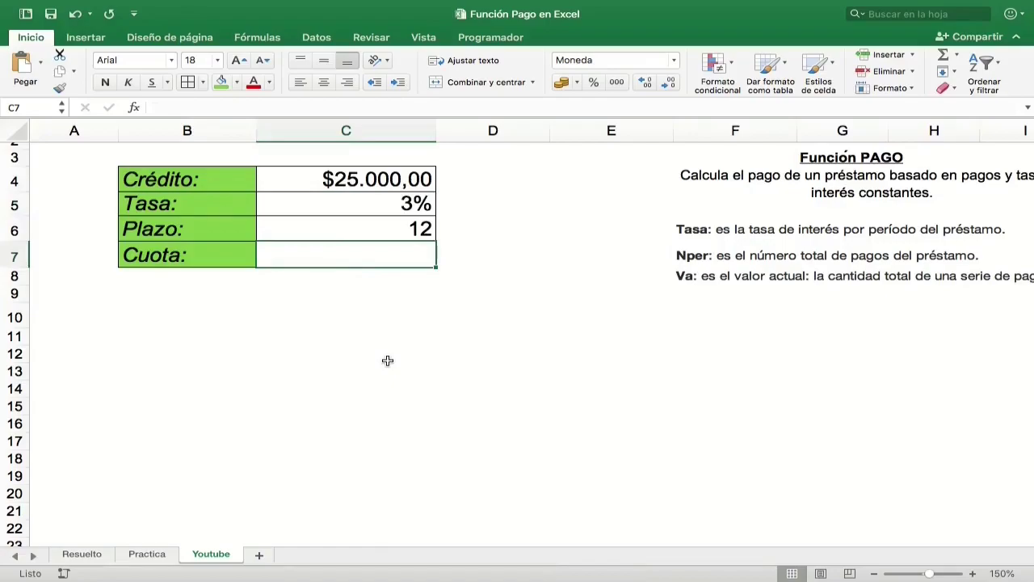
Enter =PAGO(C5;C6;C4;) in Cuota cell C7, returning -$2.511,55
type("=")
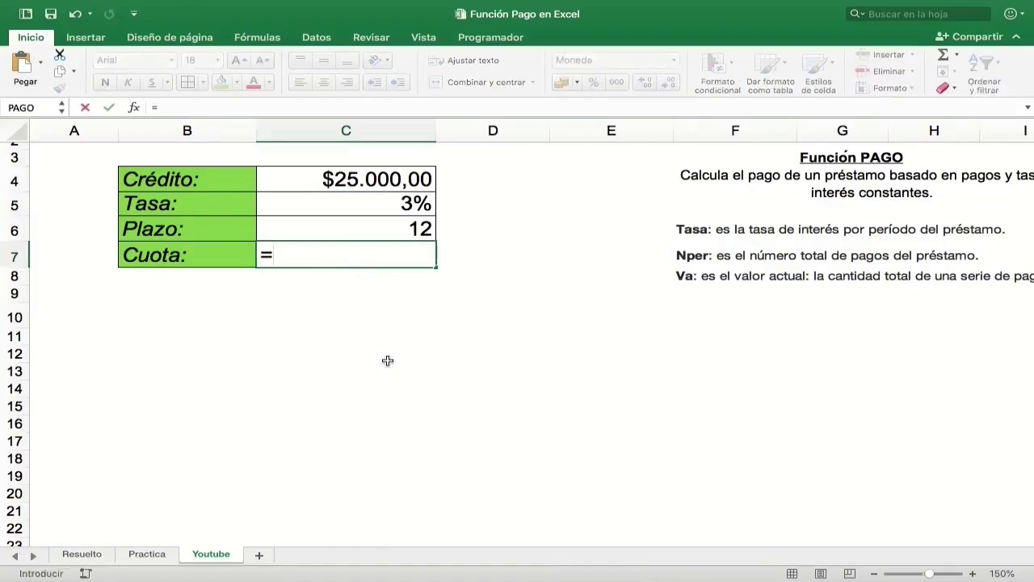
type("pago")
key("Tab")
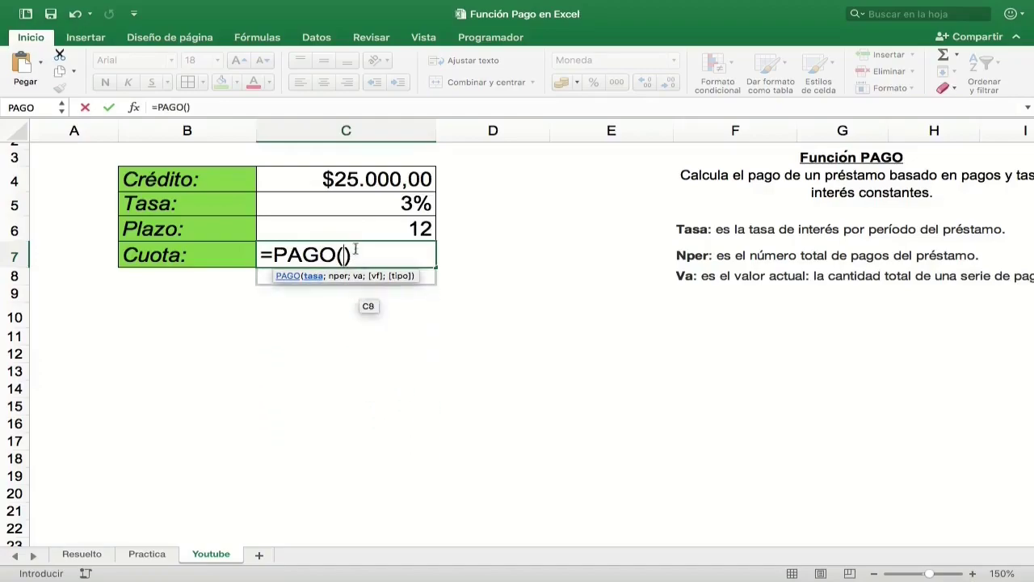
left_click(363, 202)
type(";")
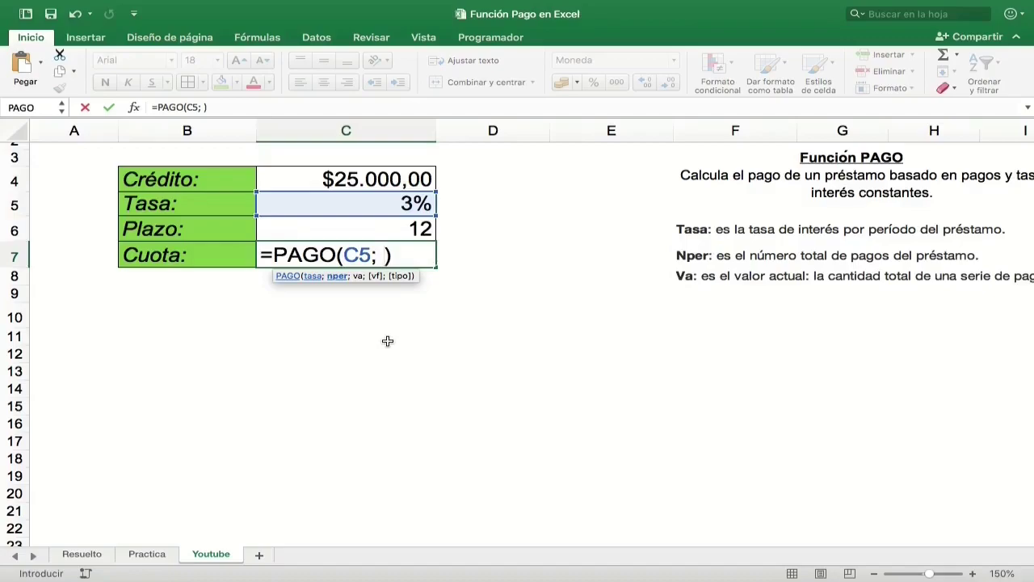
left_click(387, 227)
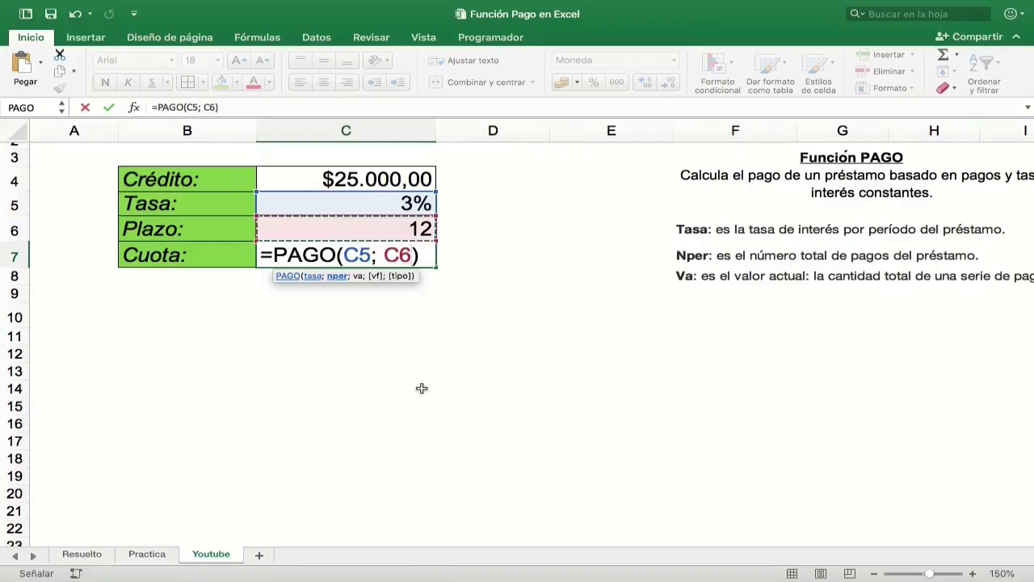
type(";")
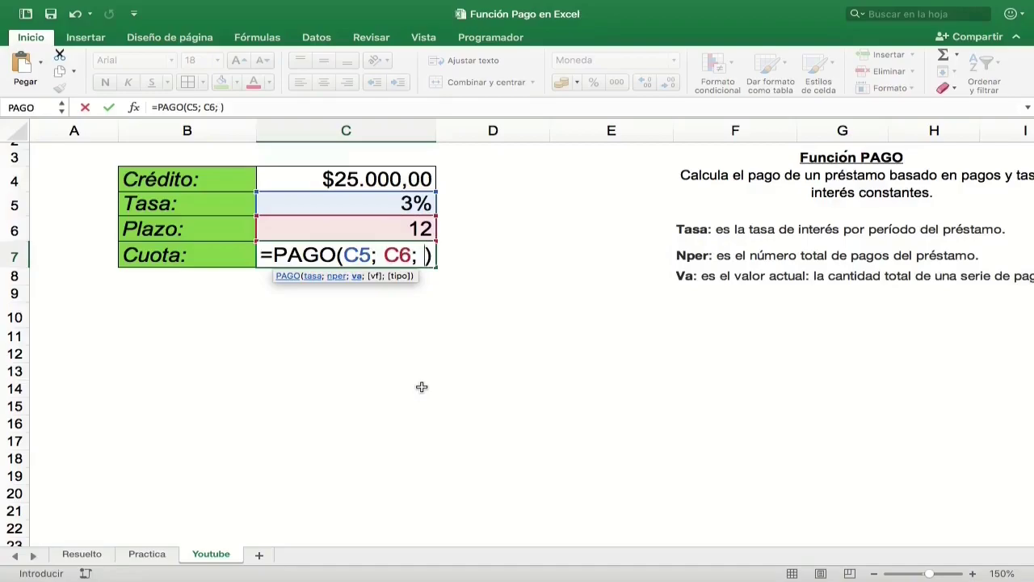
left_click(396, 174)
type(";")
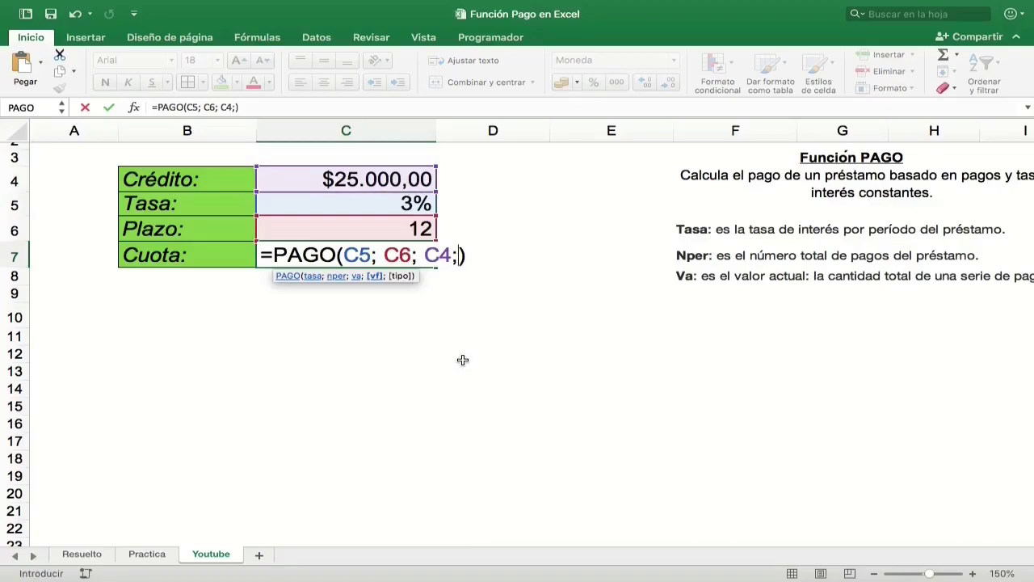
key("Return")
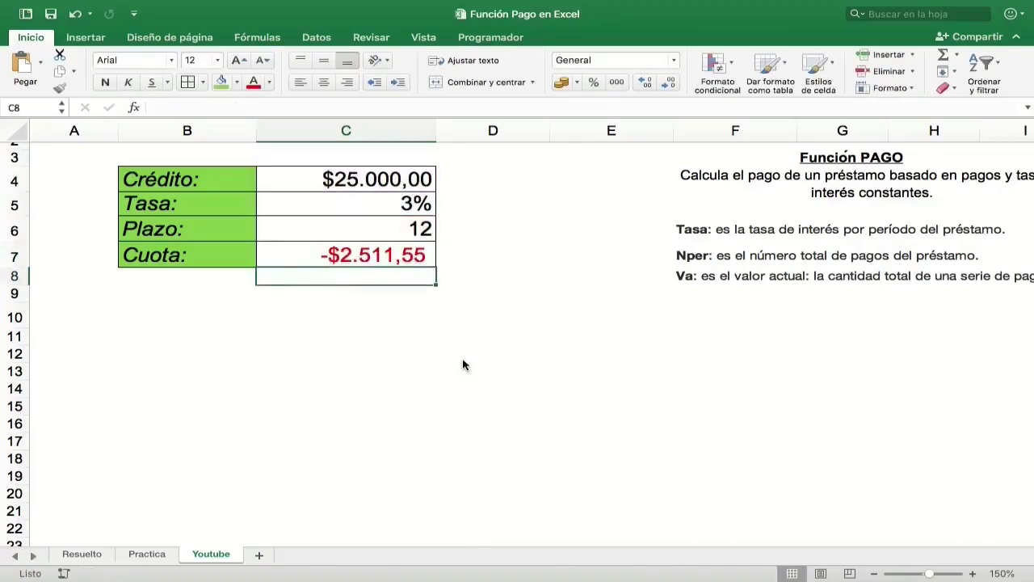
key("Up")
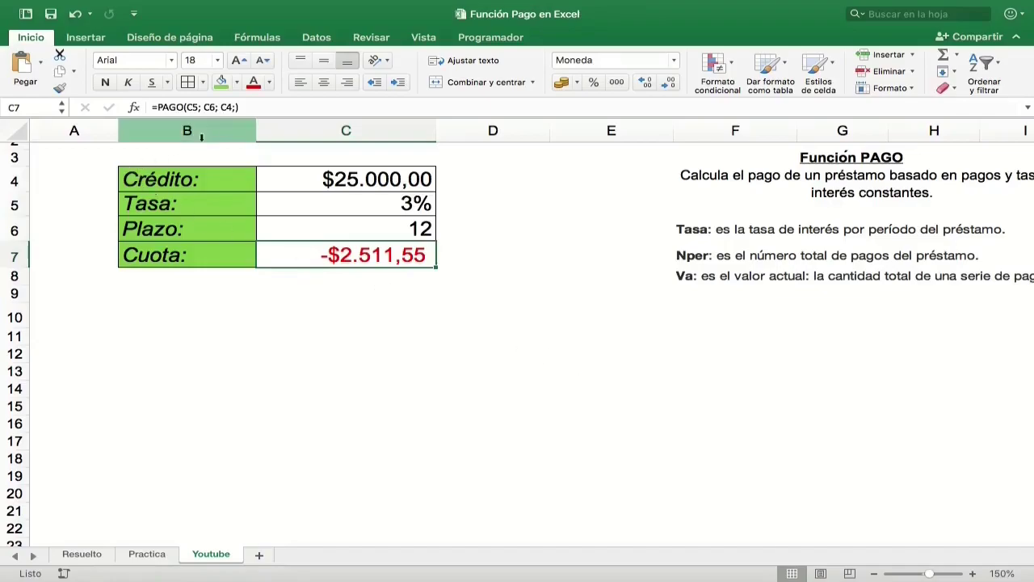
Negate C4 in the PAGO formula so Cuota shows a positive $2.511,55
left_click(221, 106)
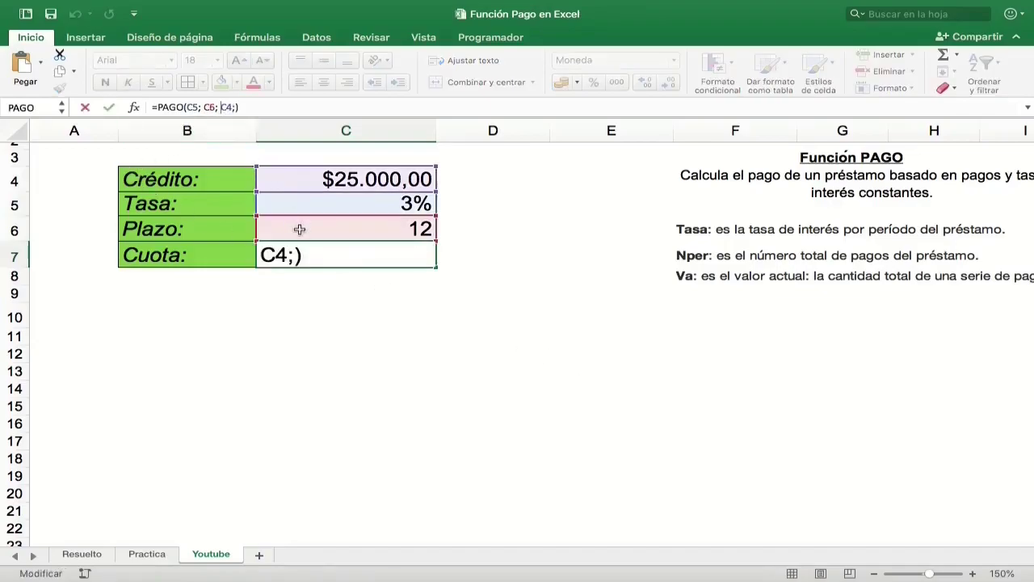
type("-")
key("Return")
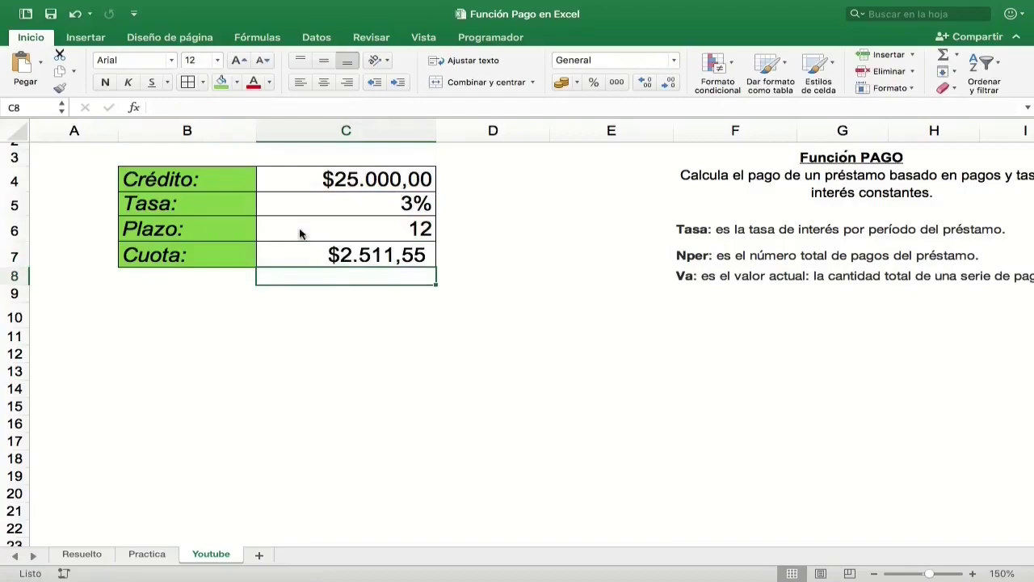
key("Up")
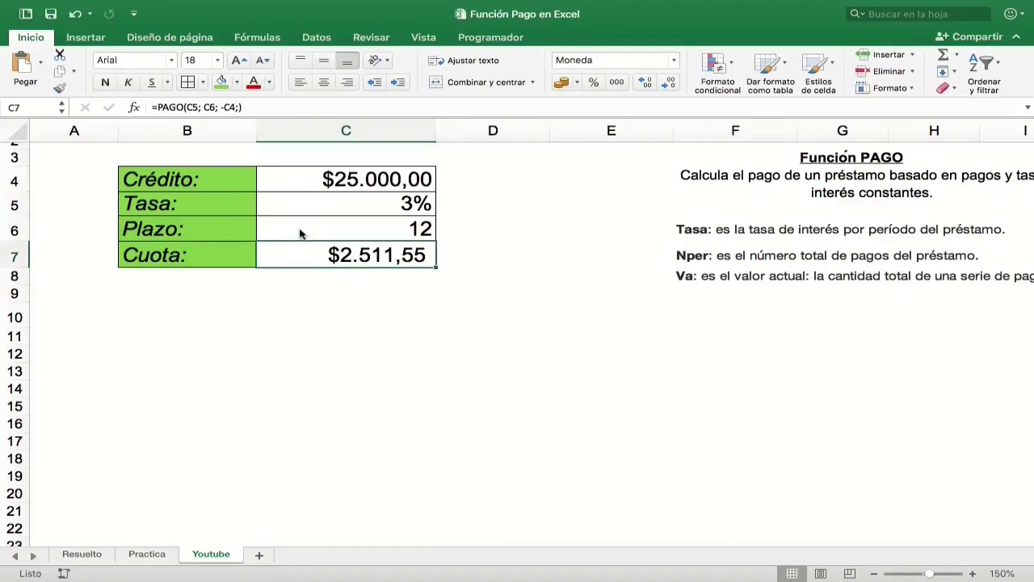
Move to the empty cell beside Plazo and show the Programador (Developer) tab
key("Up")
key("Up")
key("Down")
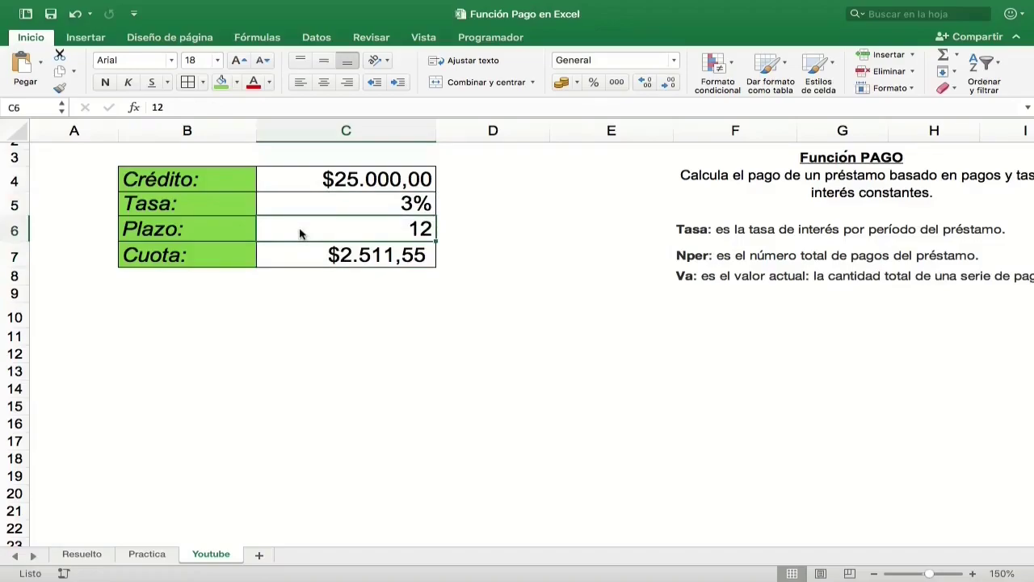
key("Right")
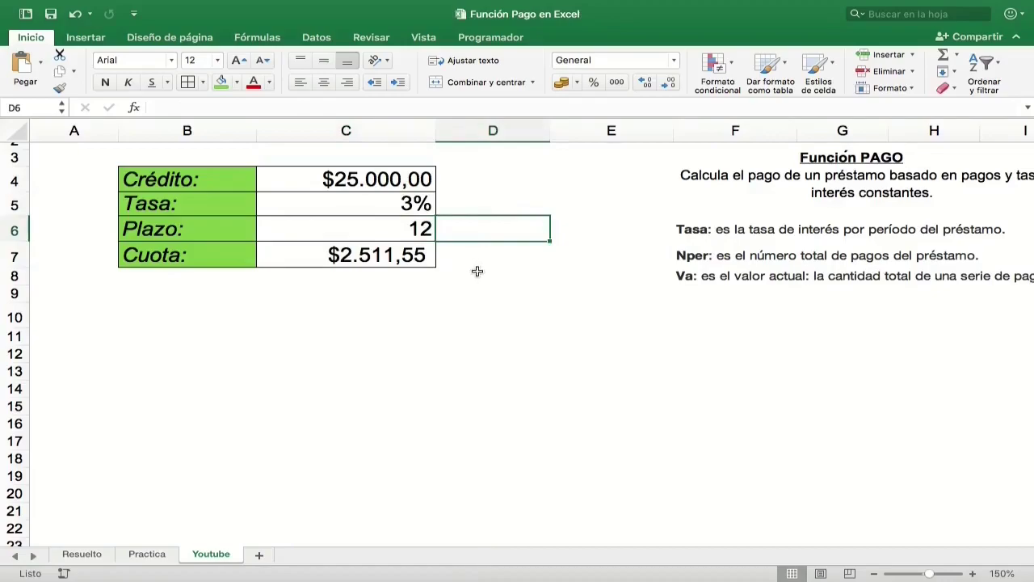
left_click(490, 37)
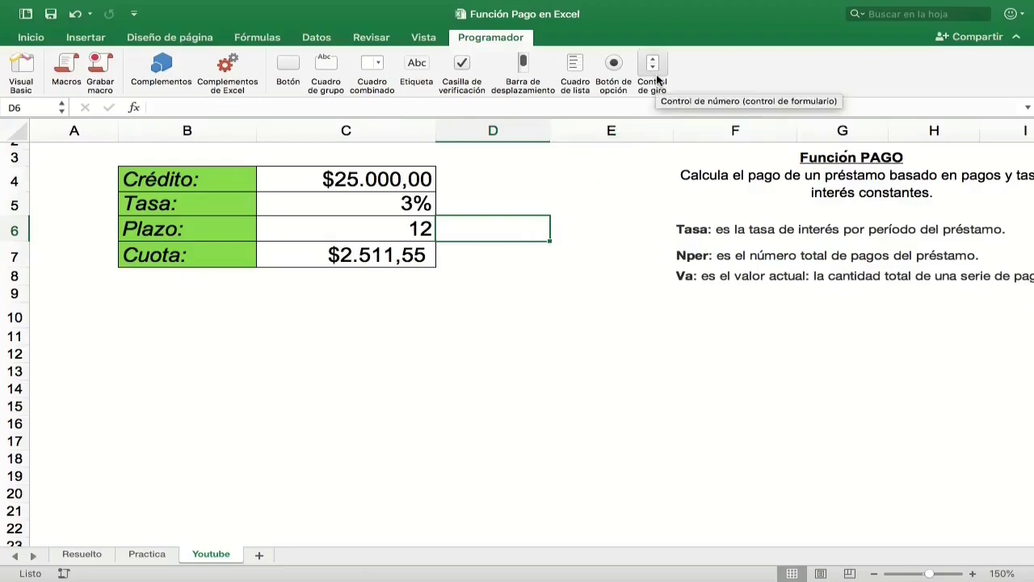
Draw a Control de giro spin button in D6, sized to fit beside Plazo in C6
left_click(657, 79)
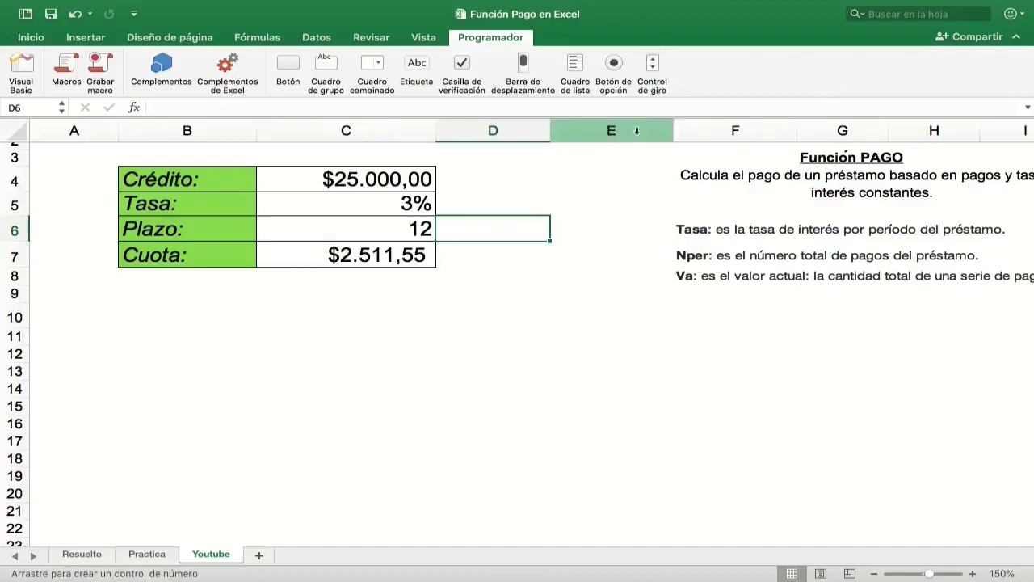
left_click(453, 219)
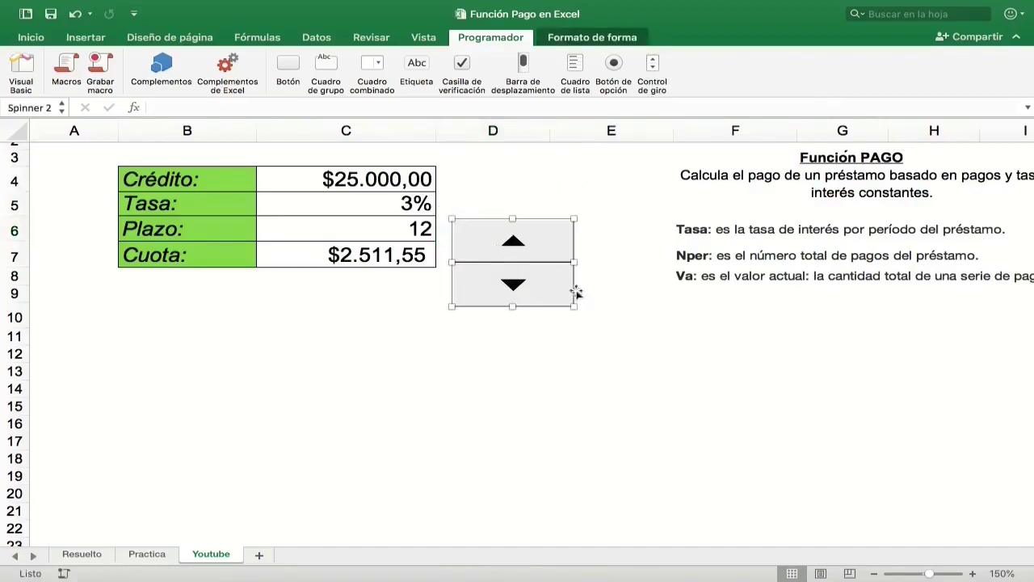
mouse_move(574, 307)
left_mouse_down()
mouse_move(493, 241)
mouse_move(500, 258)
left_mouse_up()
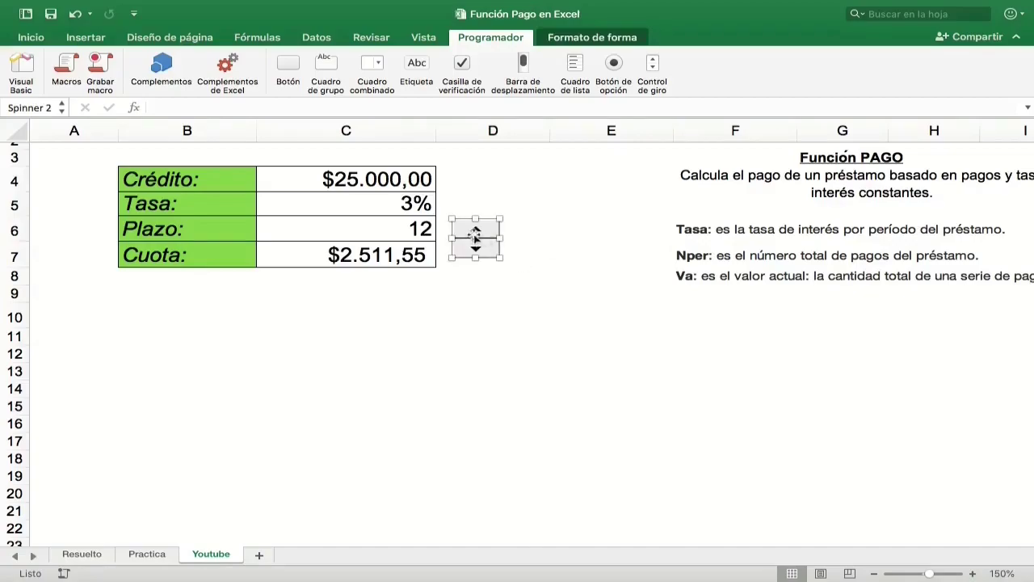
In the spinner's Formato de control, set current value 12, minimum 1 and maximum 60
right_click(474, 237)
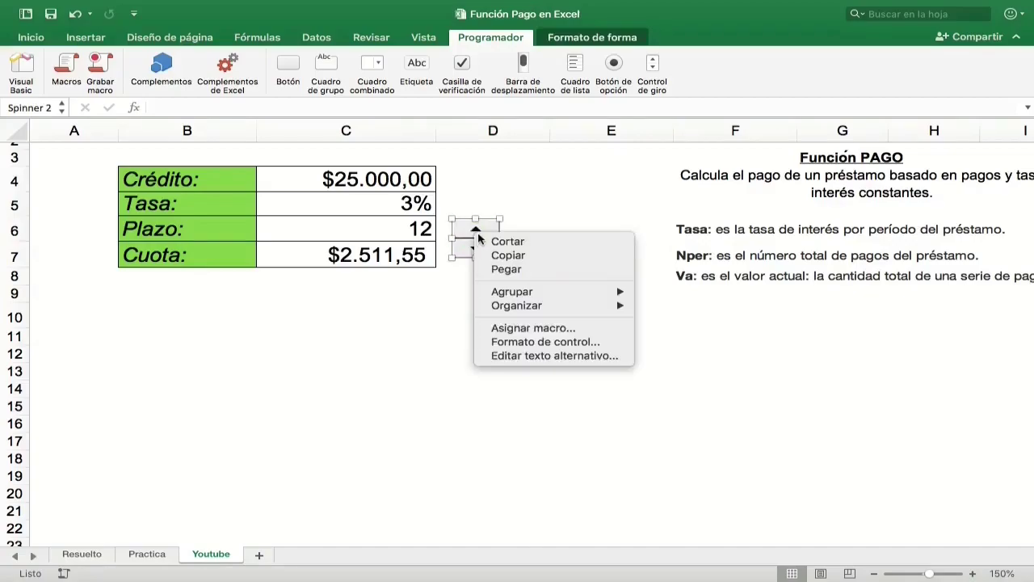
left_click(517, 344)
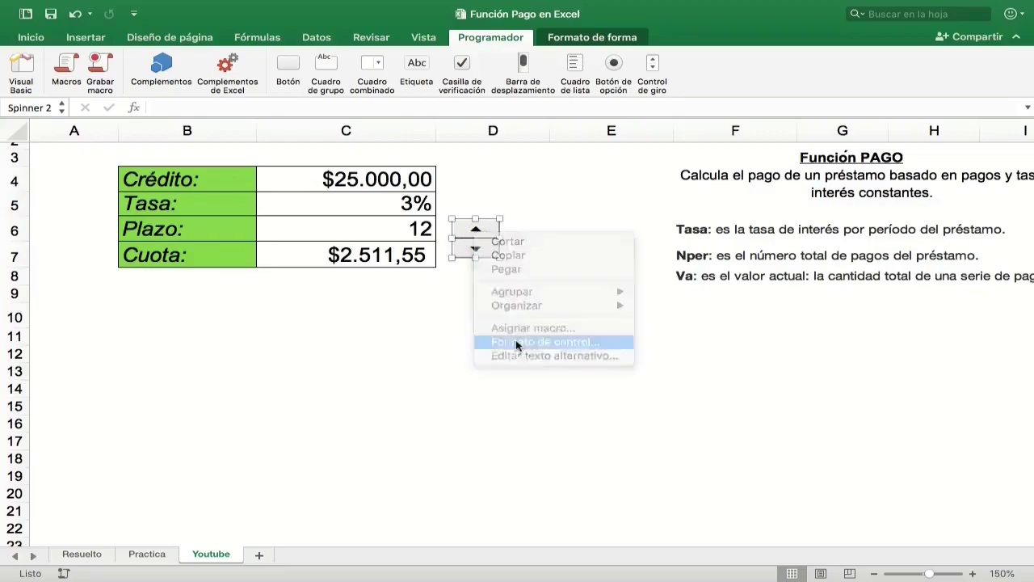
left_click(452, 71)
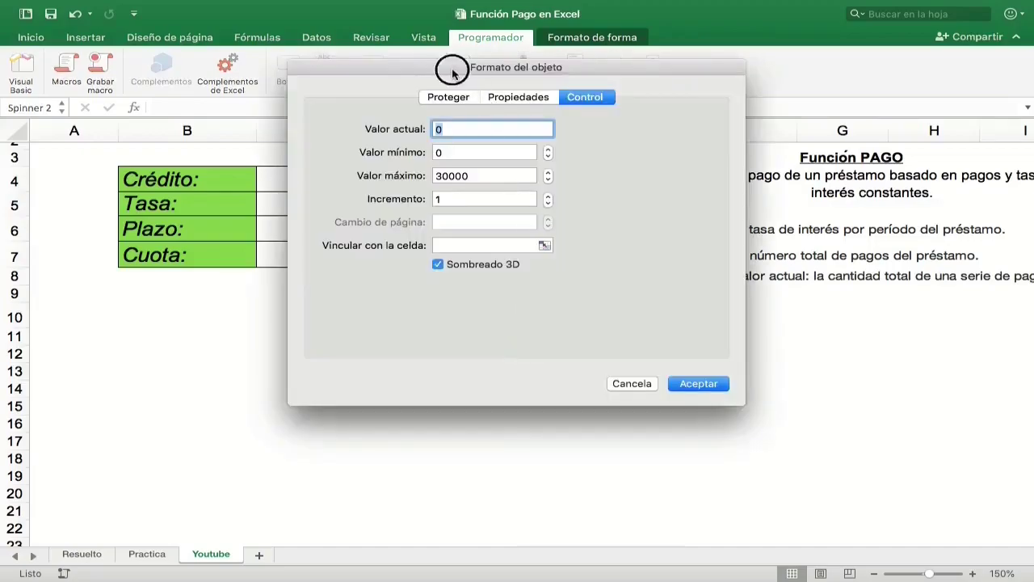
left_click_drag(452, 71, 604, 92)
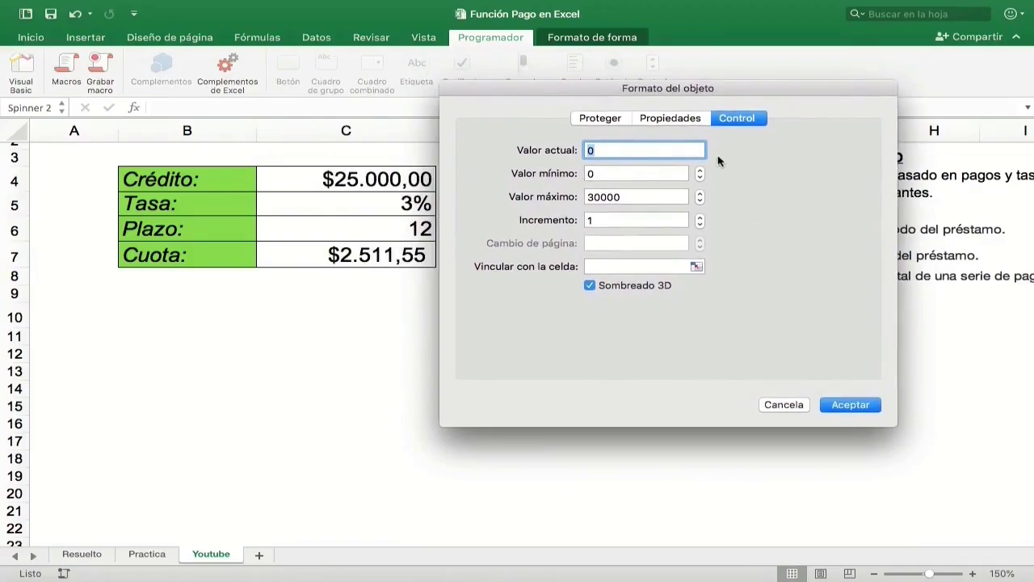
type("12")
key("Tab")
type("1")
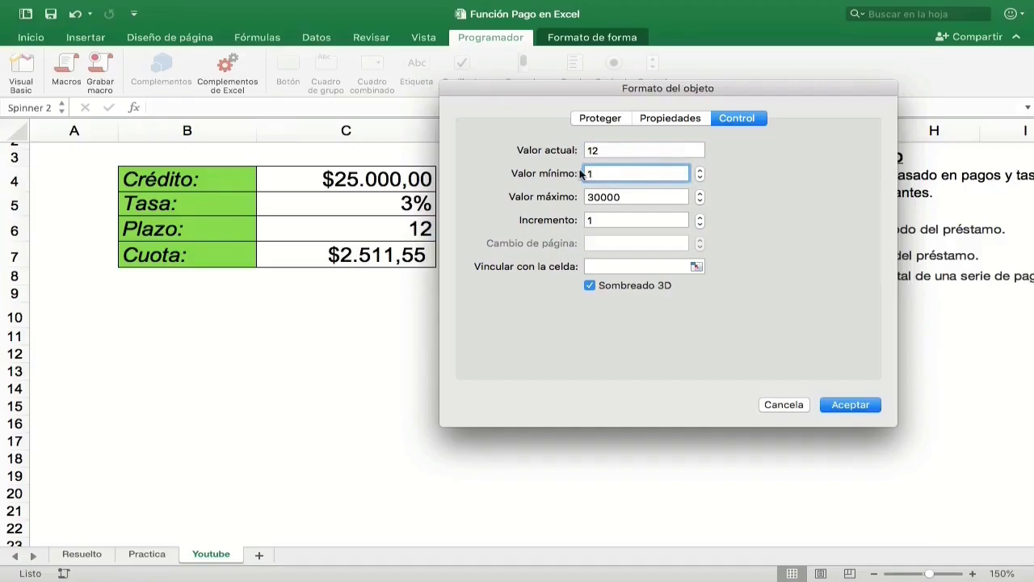
key("Tab")
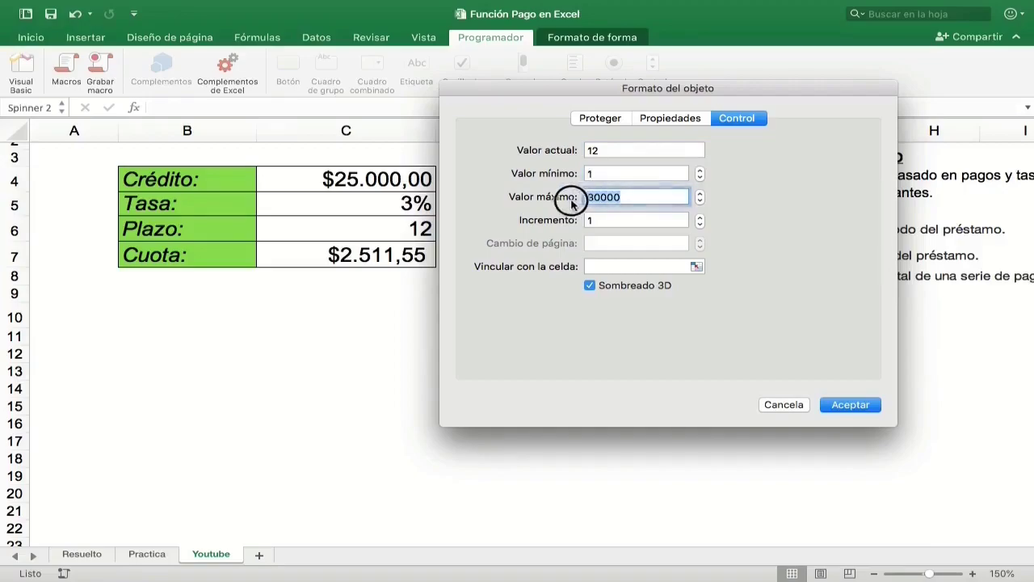
type("60")
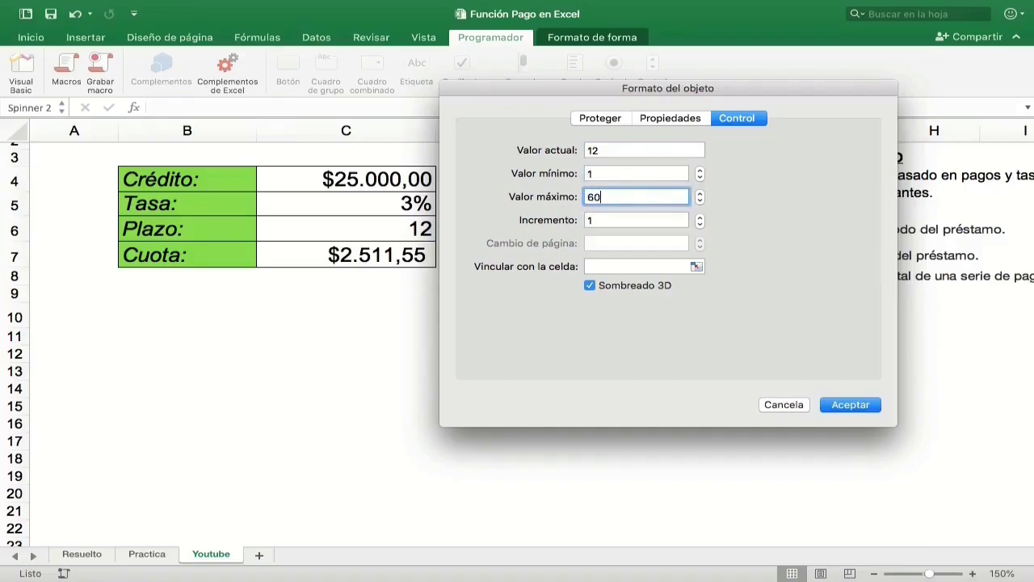
Link the spinner to cell $C$6 and apply the settings
left_click(610, 265)
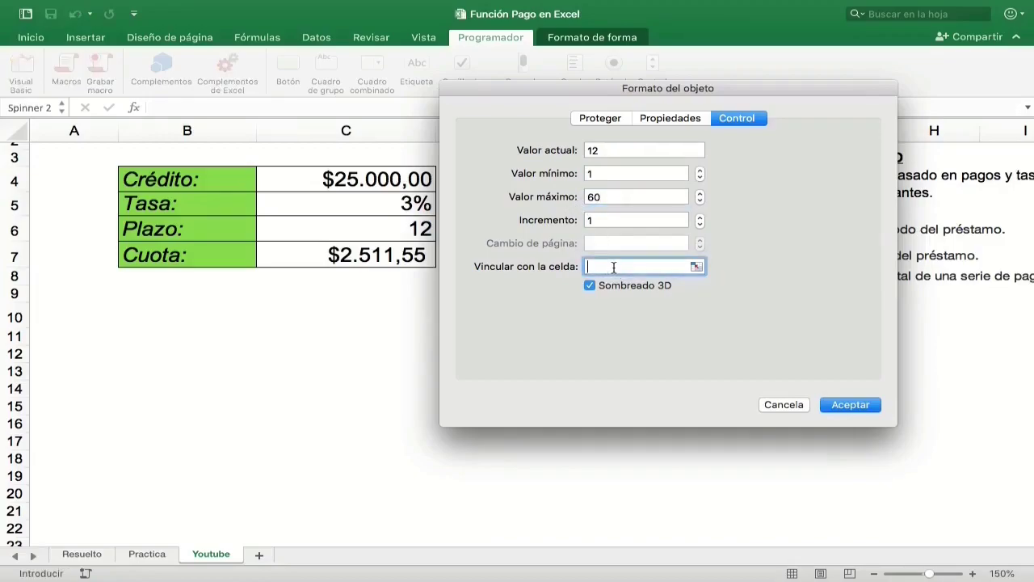
left_click(418, 229)
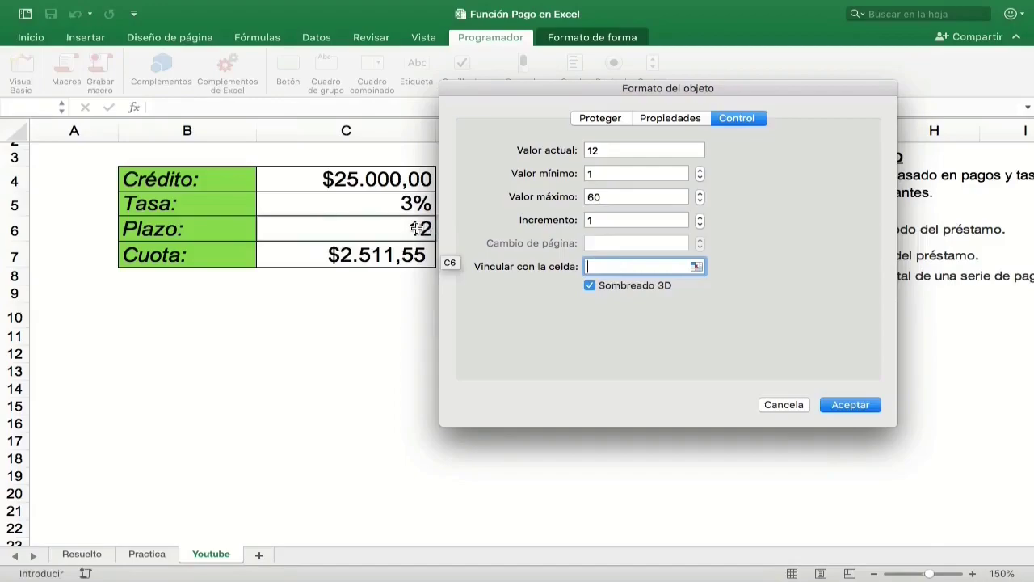
left_click(415, 229)
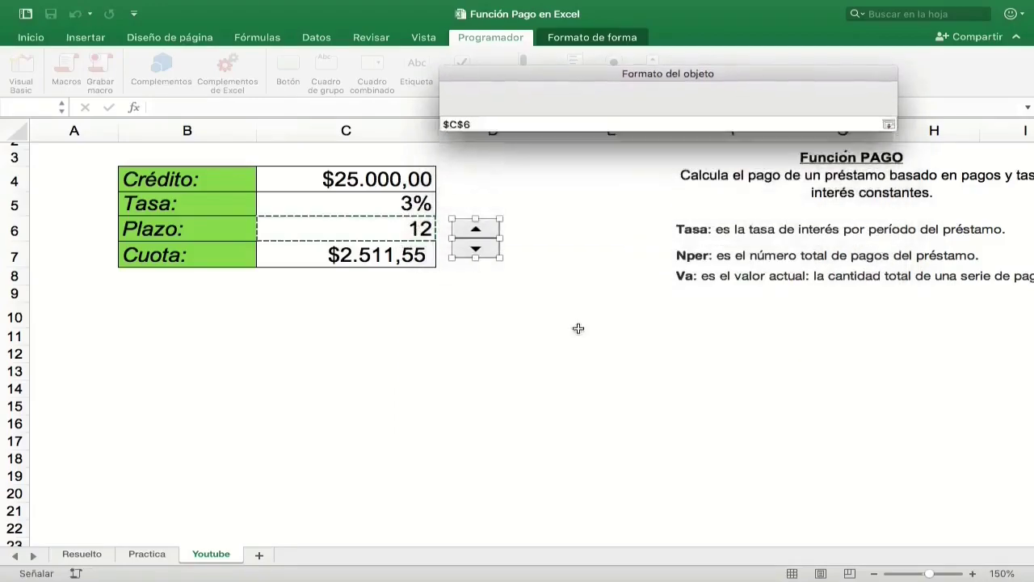
left_click(840, 405)
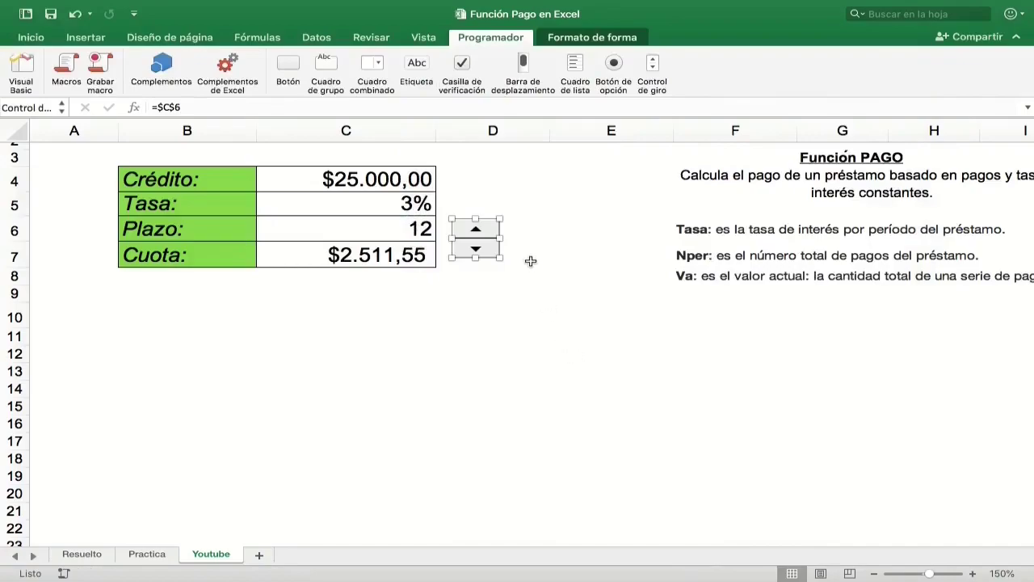
left_click(531, 261)
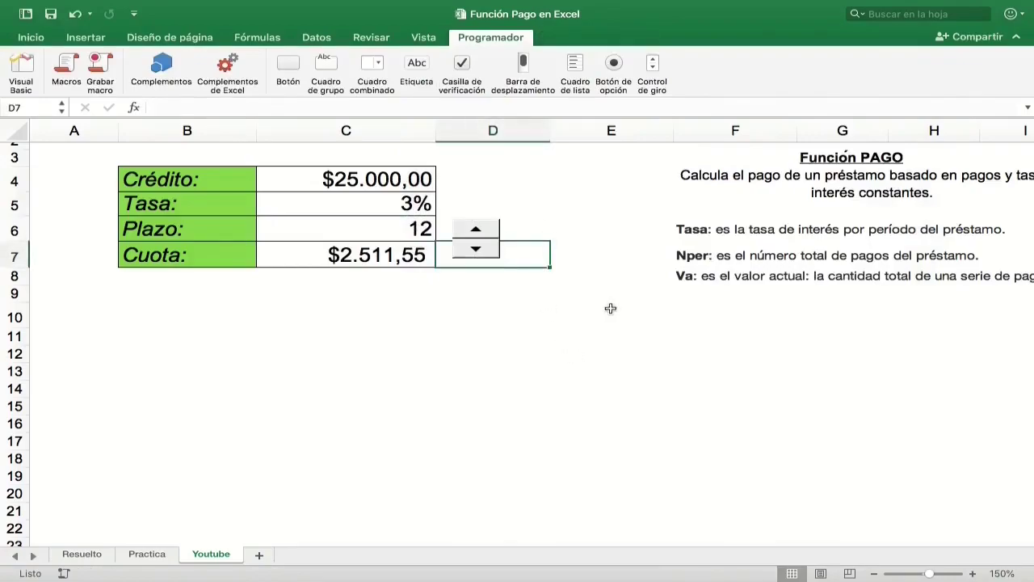
Test the spinner by stepping Plazo up and back to 12, checking Cuota recalculates
left_click(483, 249)
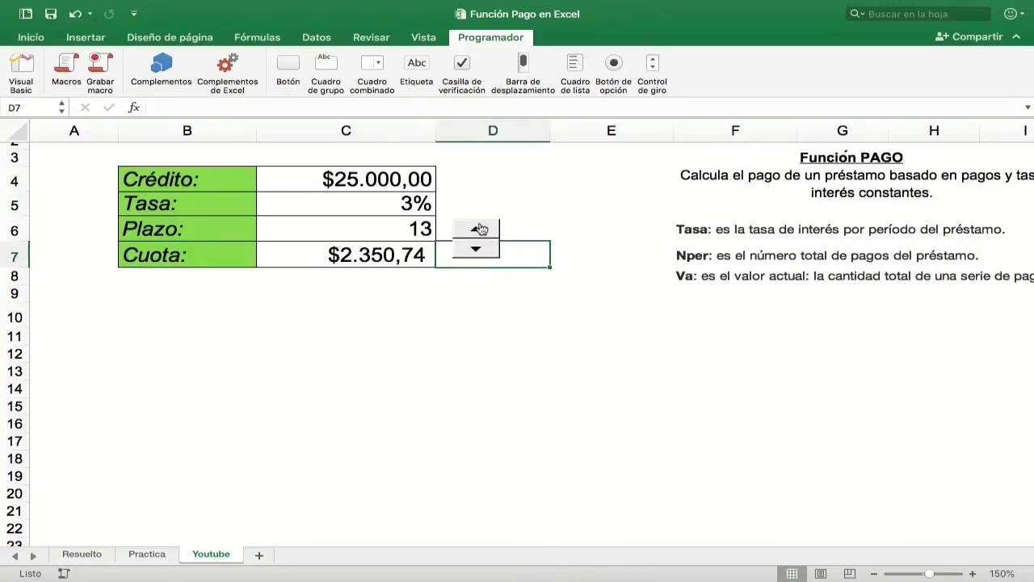
left_click(476, 230)
left_click(478, 255)
left_click(479, 255)
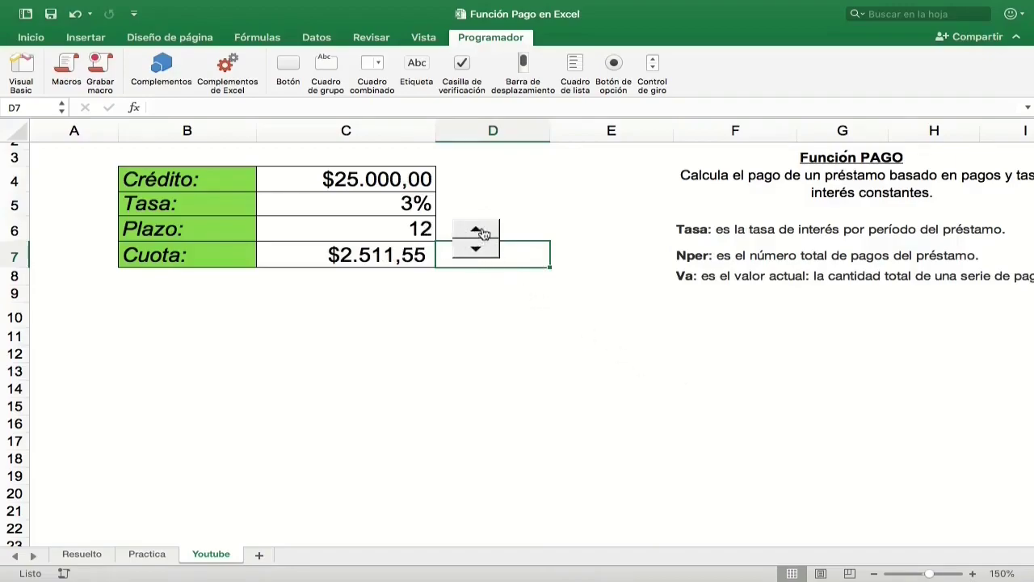
Turn off Sombreado 3D in the spinner's Formato de control for a flat look
right_click(481, 234)
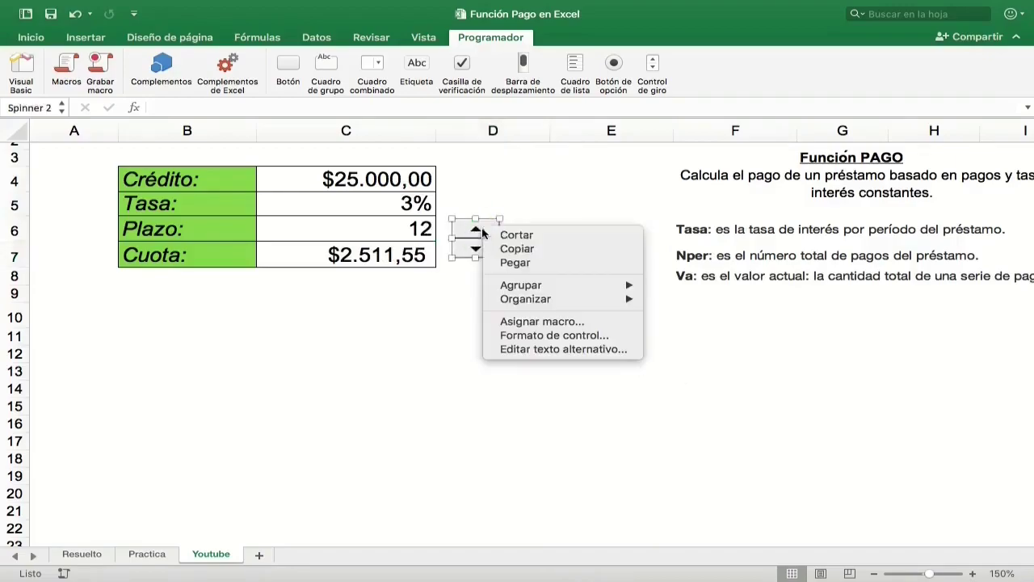
left_click(505, 338)
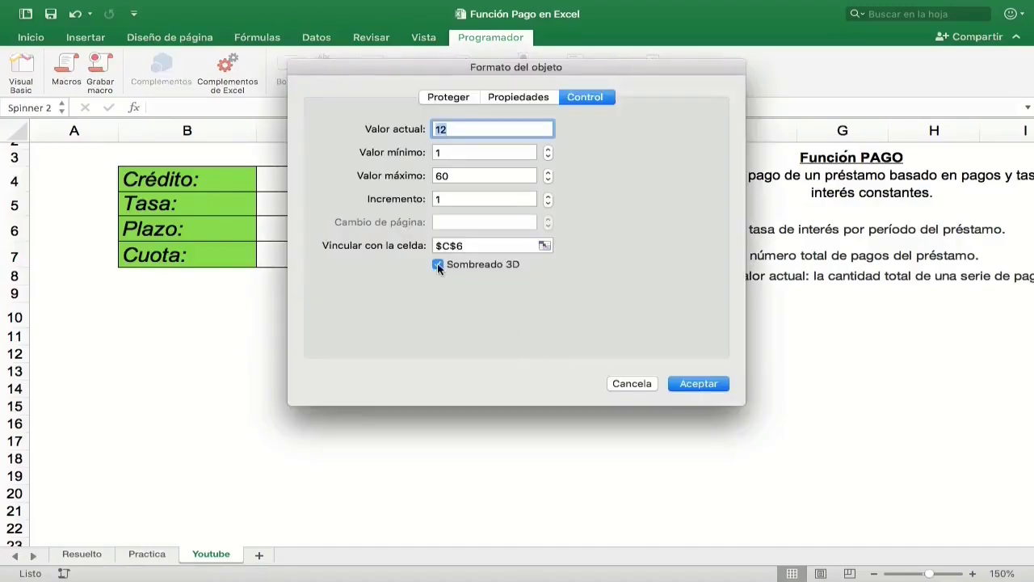
left_click(438, 265)
left_click(684, 388)
left_click(568, 294)
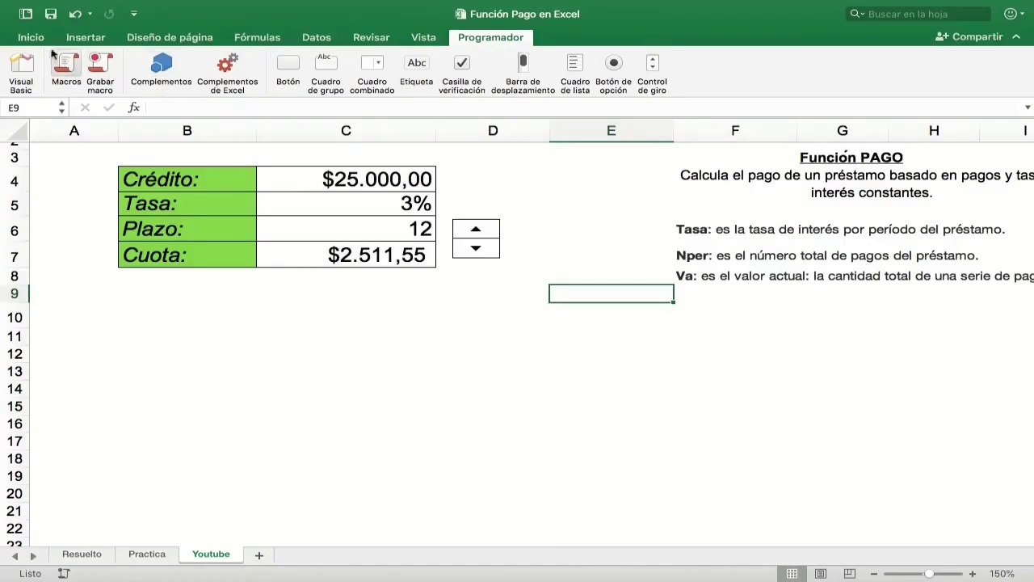
left_click(30, 37)
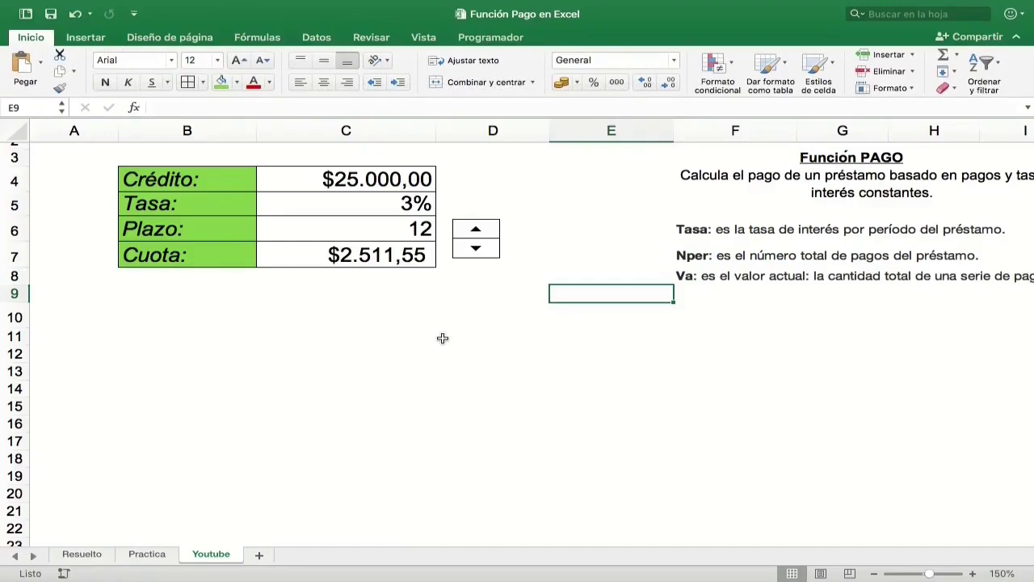
Type the headers Nper, Cuotas, Interés, Amortización and Saldo across B10:F10
left_click(517, 259)
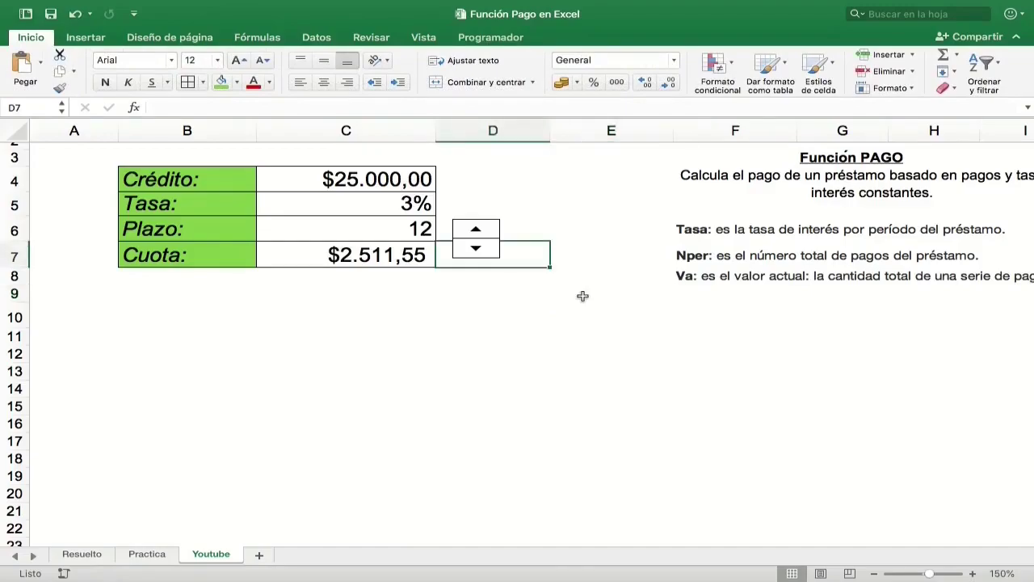
left_click(180, 313)
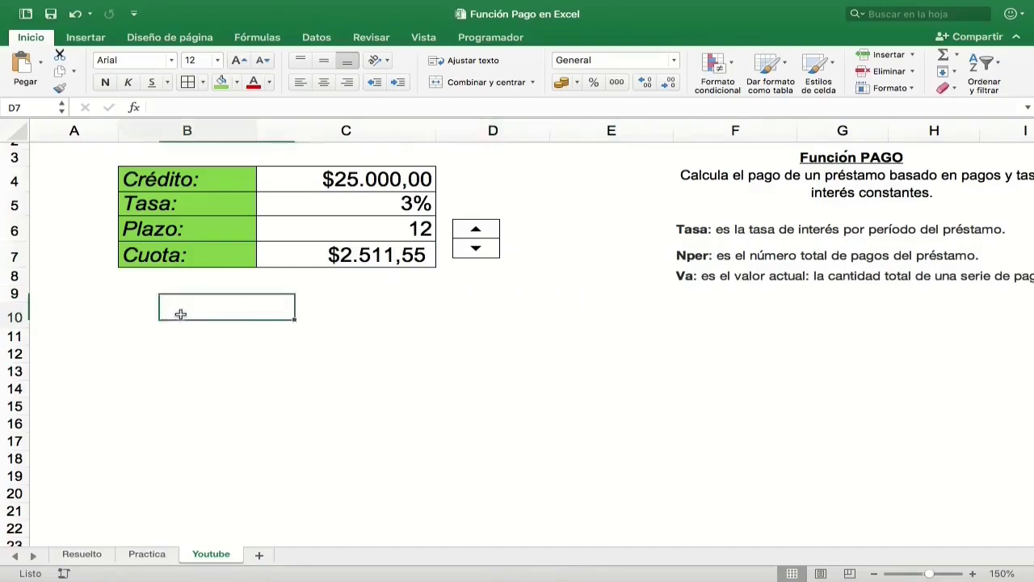
type("Nper")
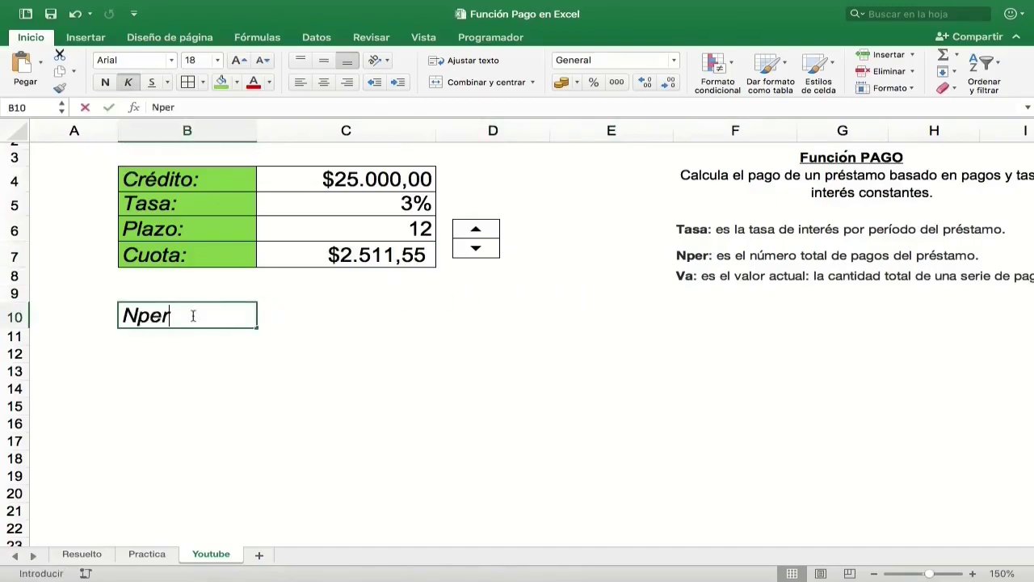
key("Tab")
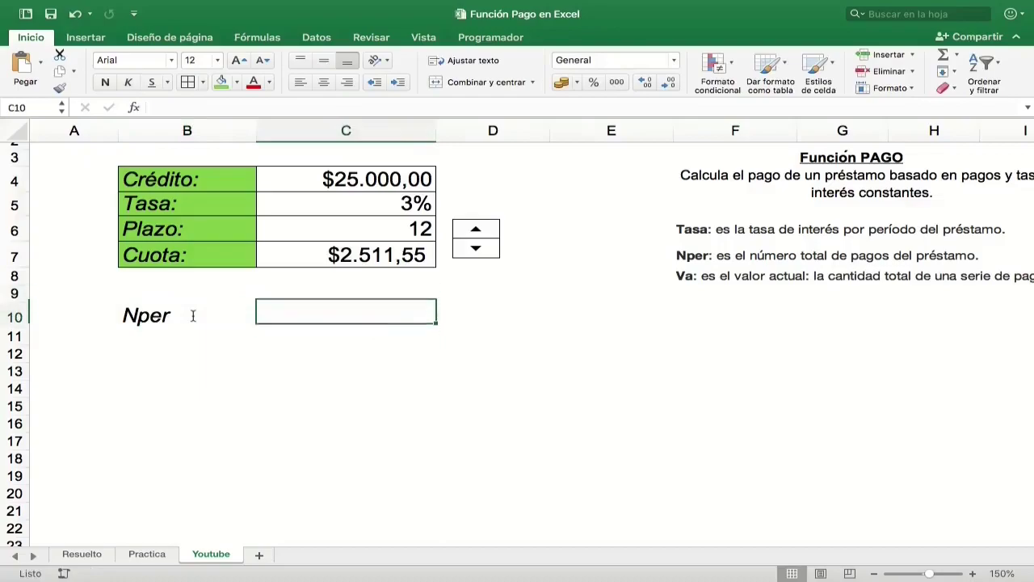
type("Cuotas")
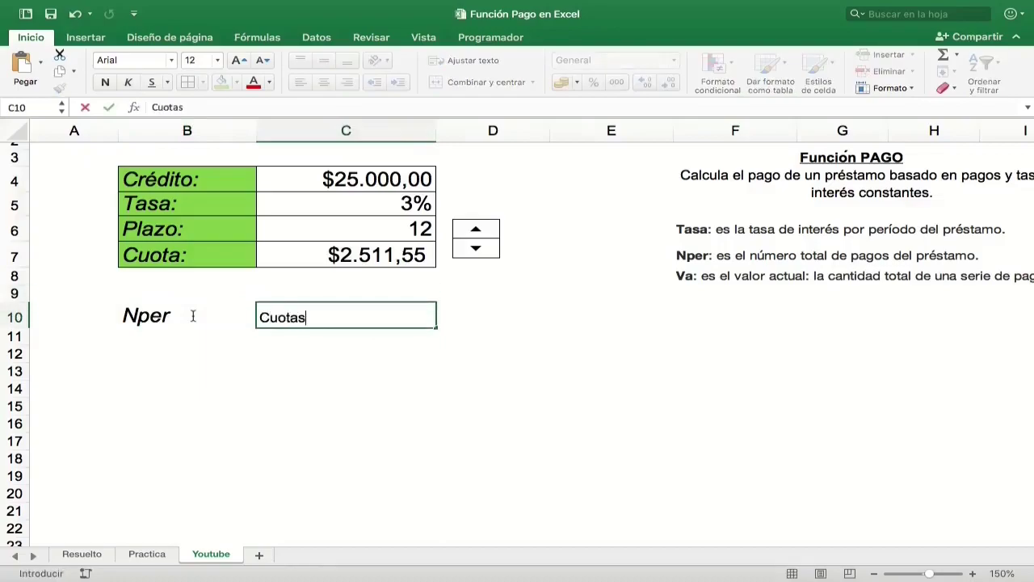
key("Tab")
type("In")
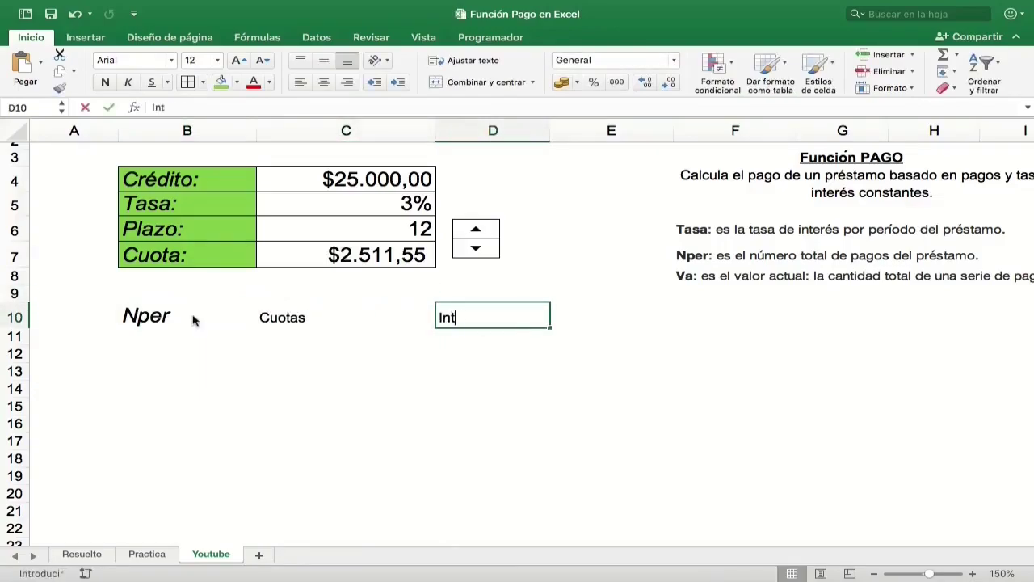
type("terés")
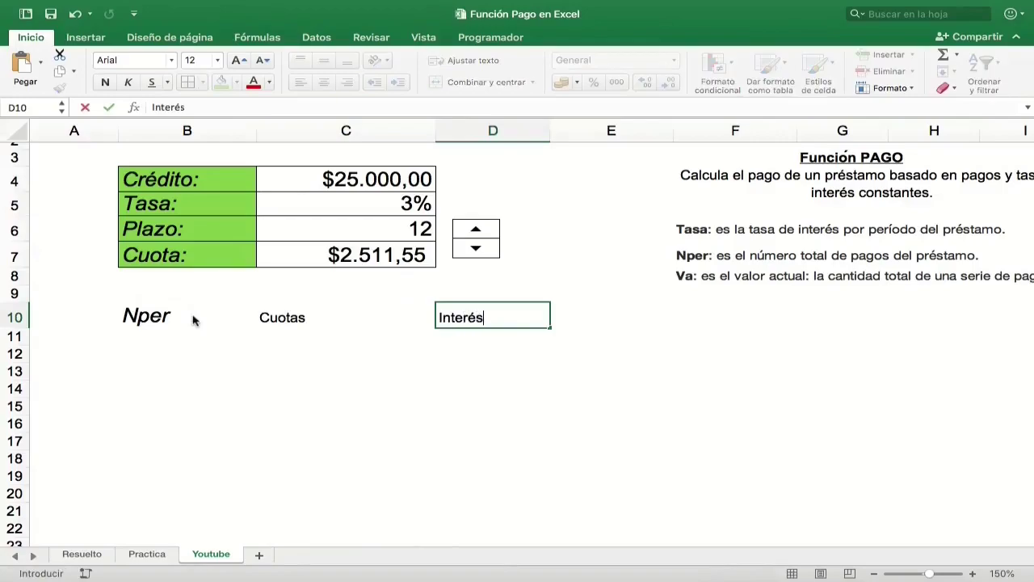
key("Tab")
type("Amo")
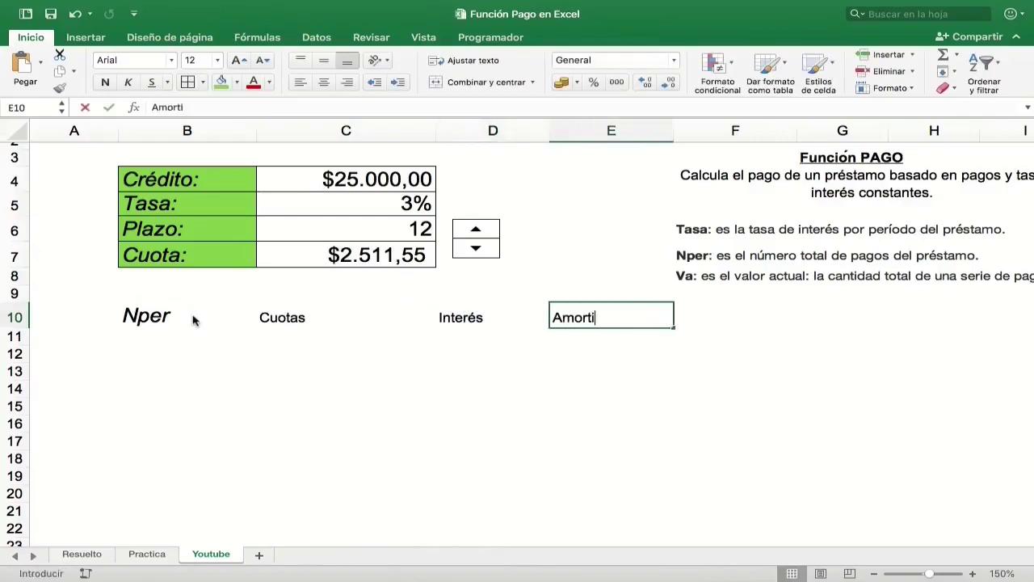
type("ción")
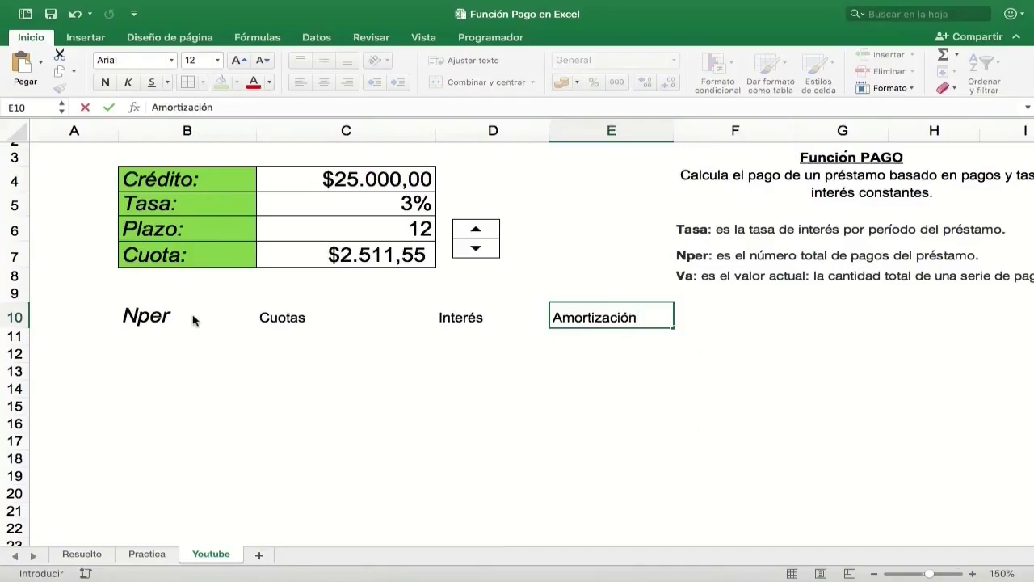
key("Tab")
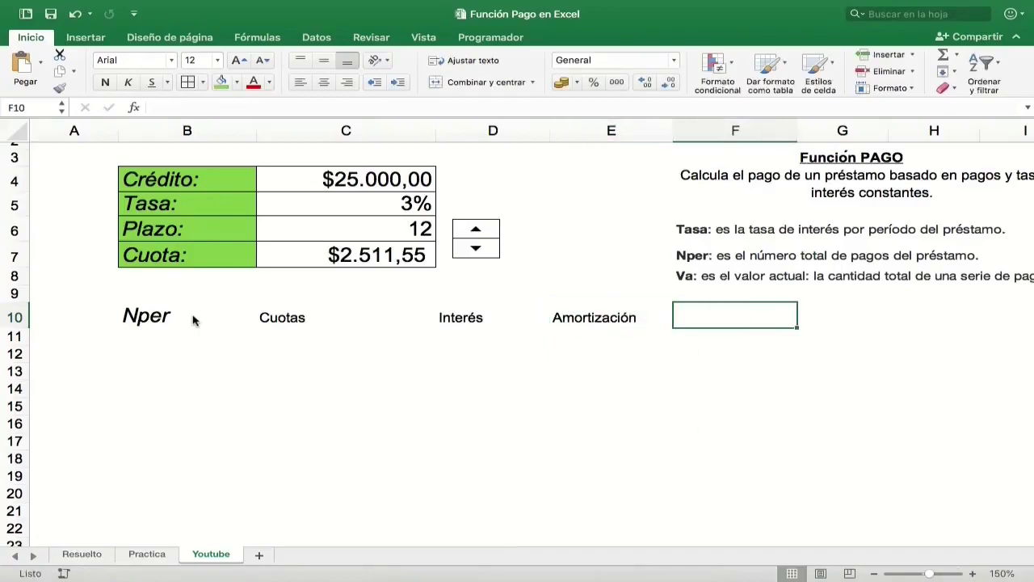
type("S")
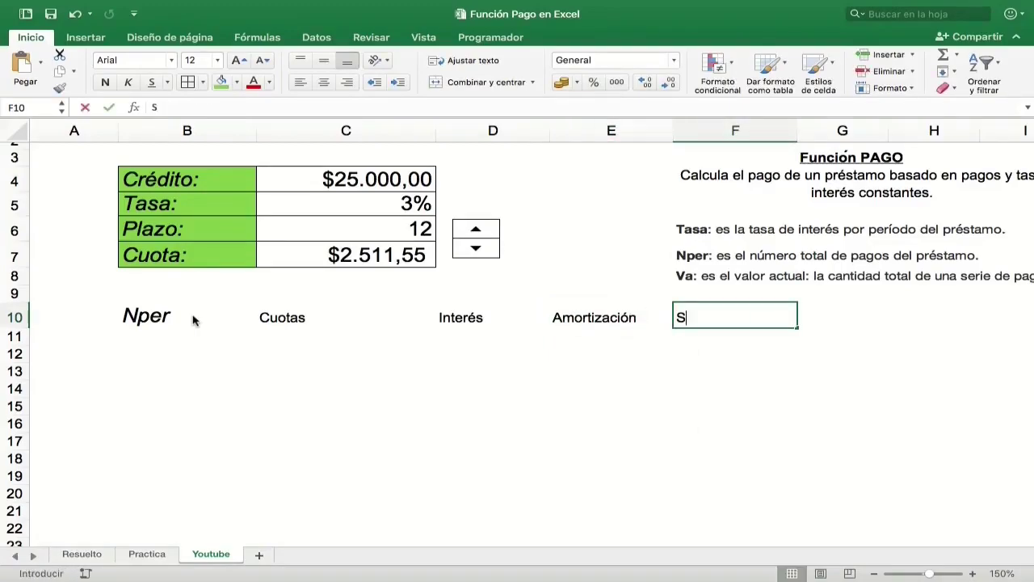
type("aldo")
key("Return")
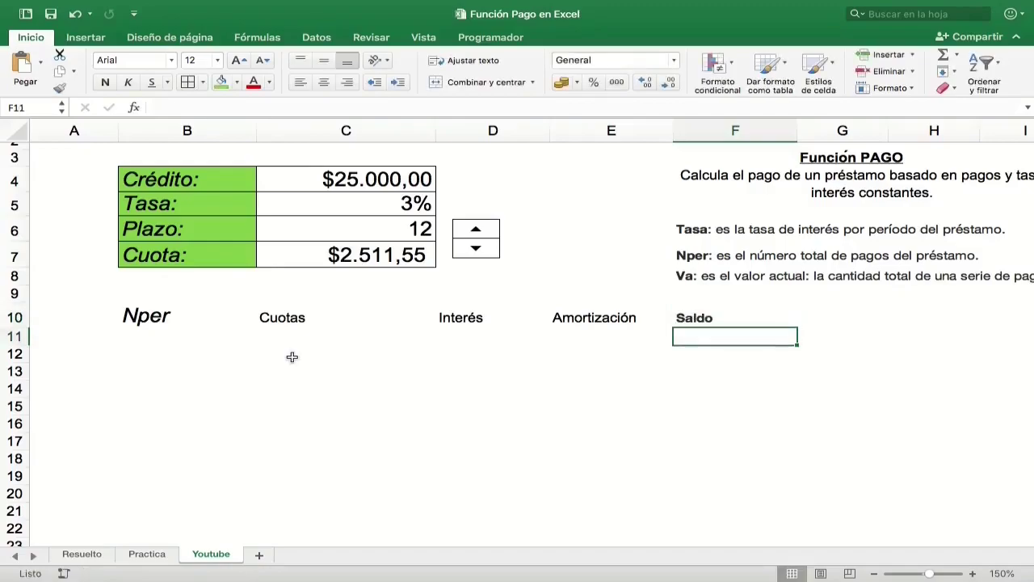
Apply Todos los bordes to the table range B10:F22 and centre its contents
scroll(291, 356, "down", 5)
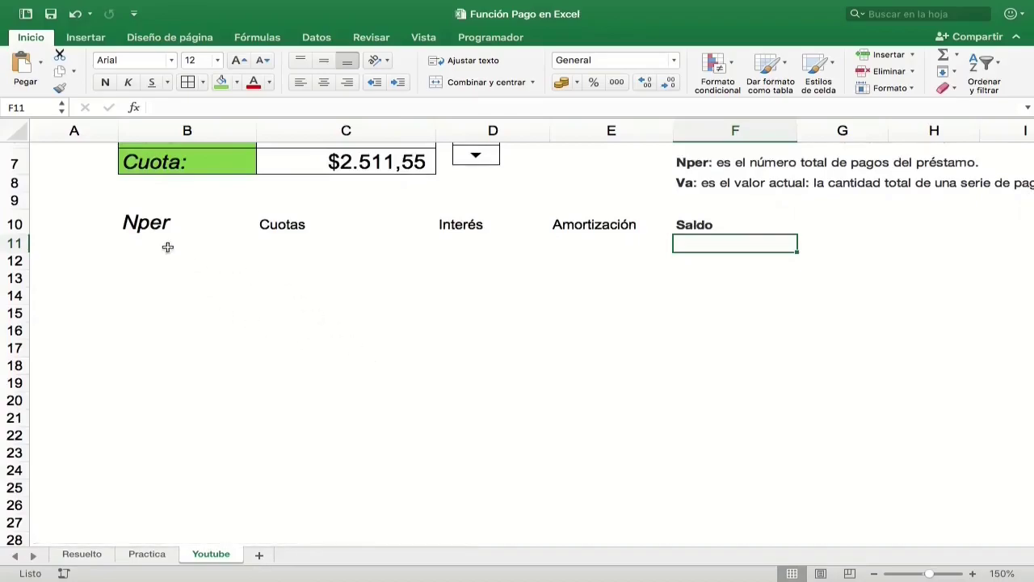
mouse_move(150, 223)
left_mouse_down()
mouse_move(350, 256)
mouse_move(699, 342)
mouse_move(710, 431)
left_mouse_up()
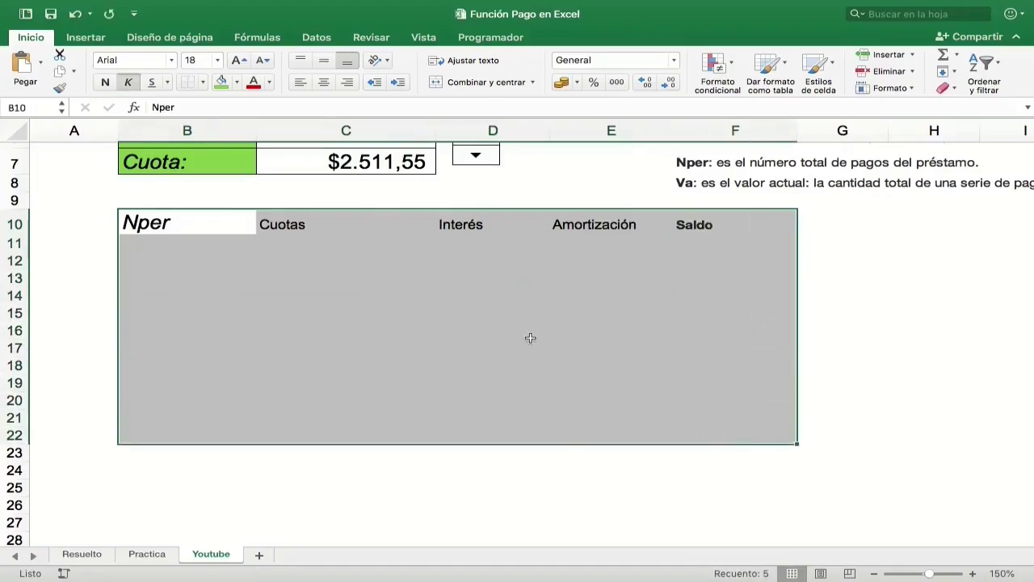
left_click(202, 82)
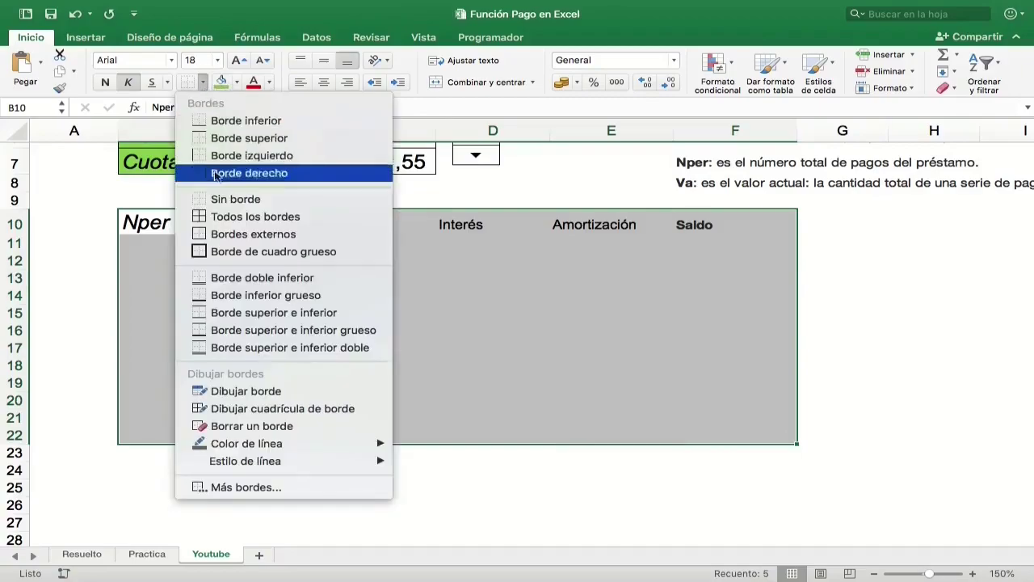
left_click(234, 213)
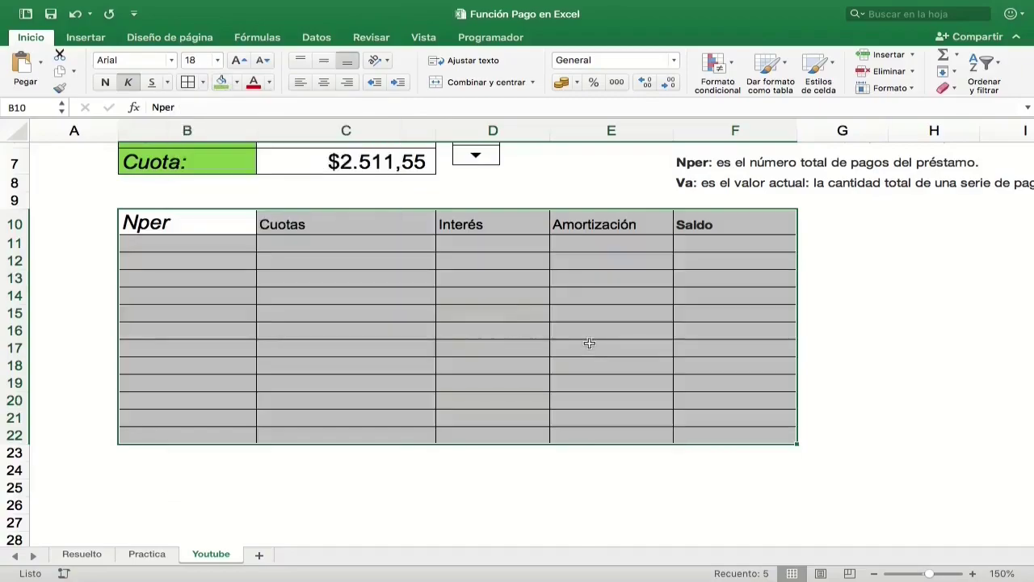
left_click(324, 82)
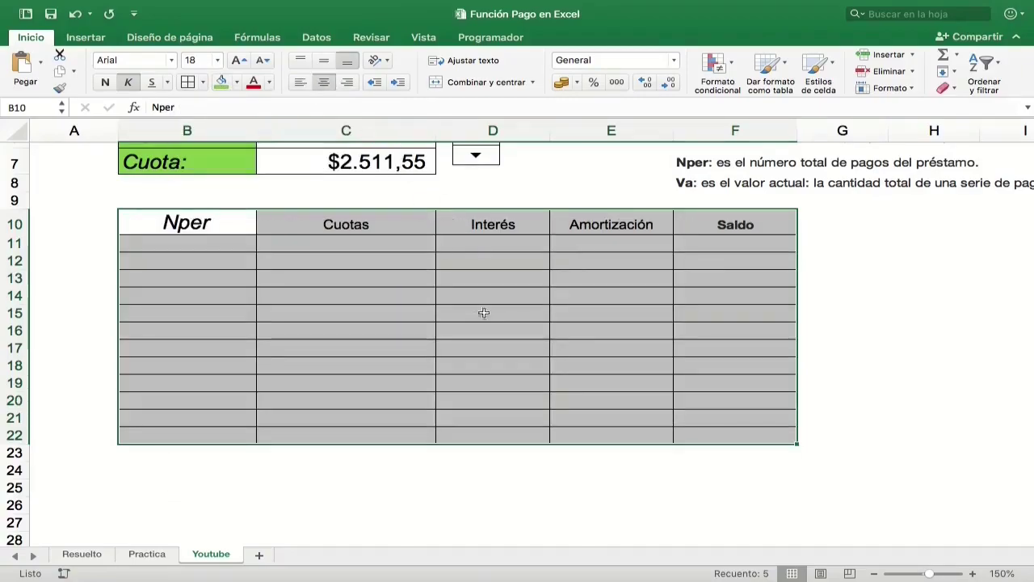
left_click(441, 294)
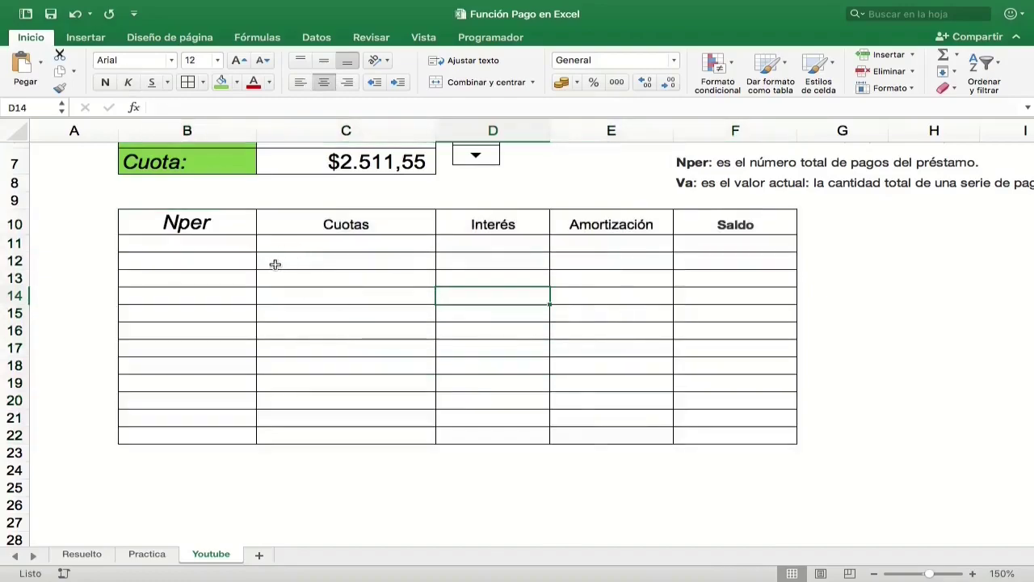
Fill the B10:F10 header row green and reduce its font size to 16
left_click_drag(203, 224, 716, 230)
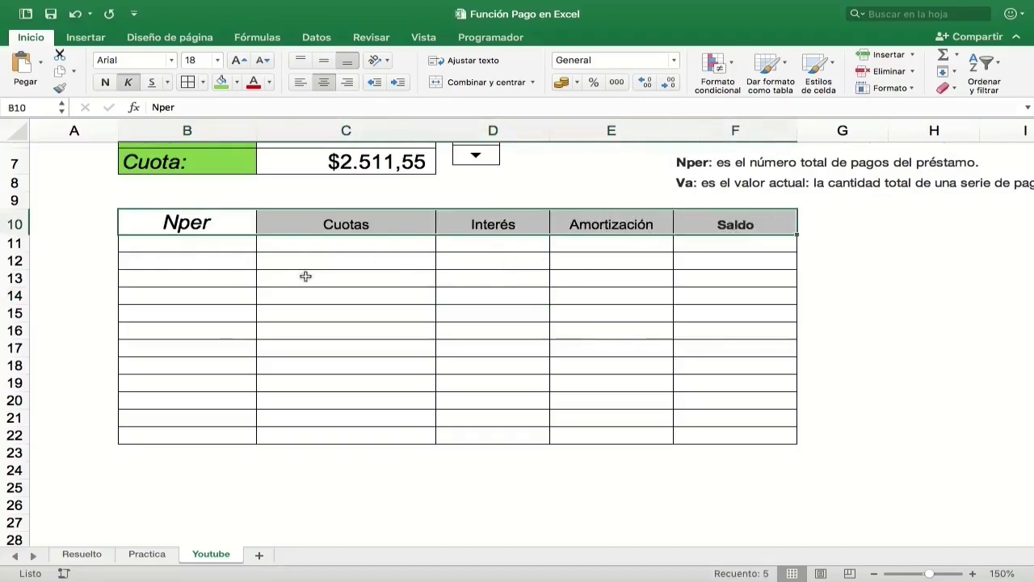
left_click(222, 83)
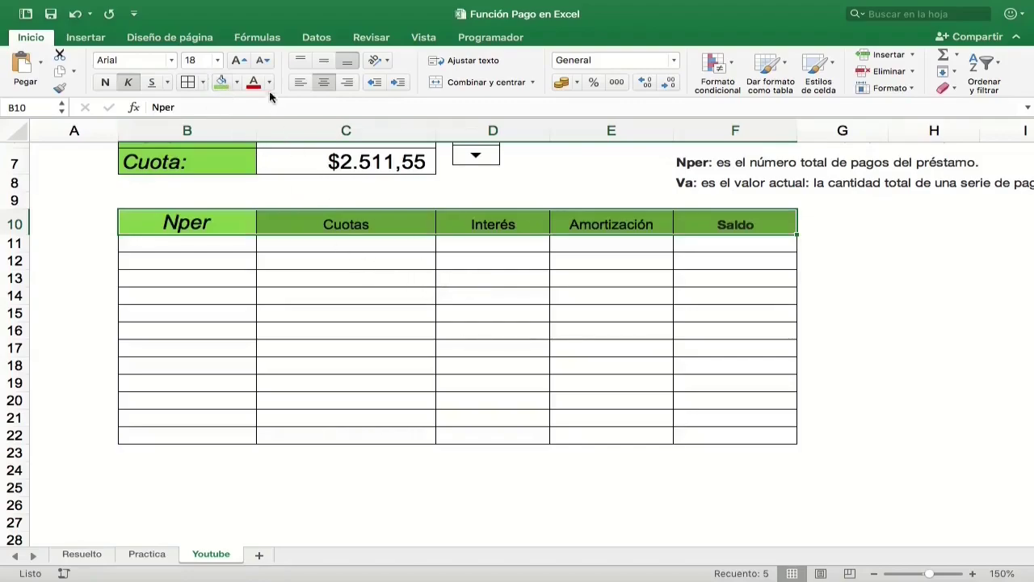
left_click(263, 61)
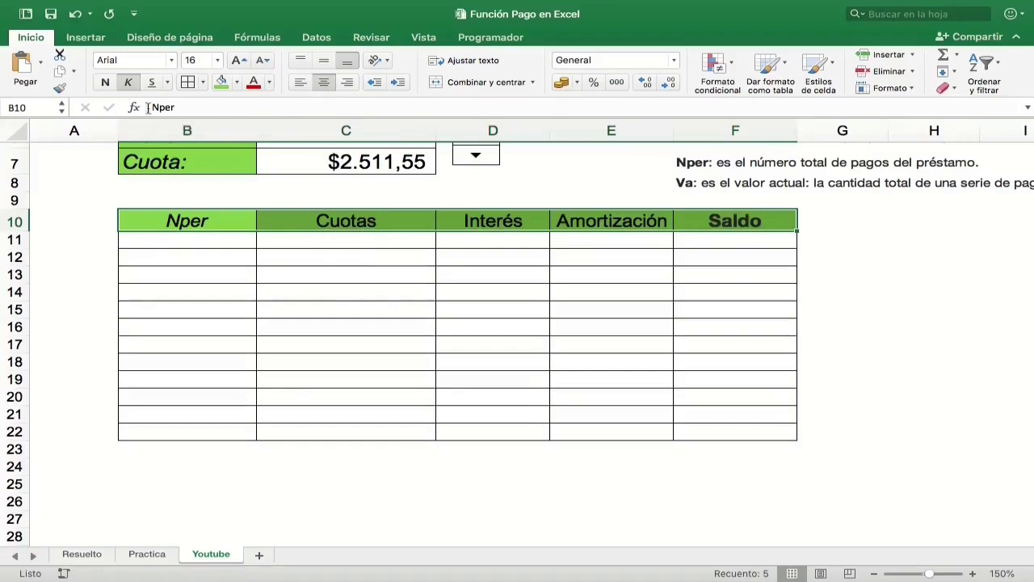
left_click(104, 83)
left_click(105, 82)
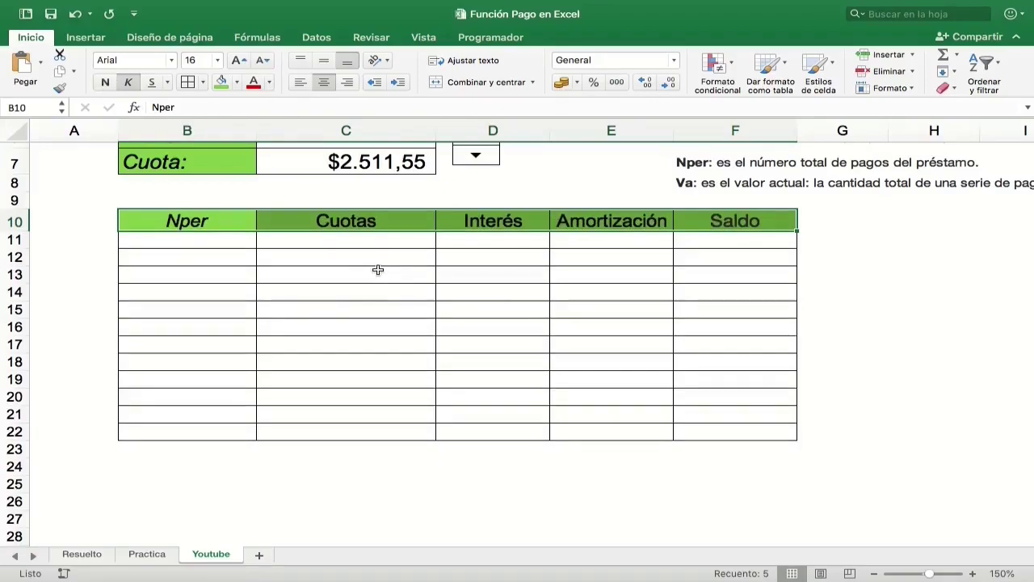
scroll(377, 269, "up", 4)
scroll(377, 270, "up", 1)
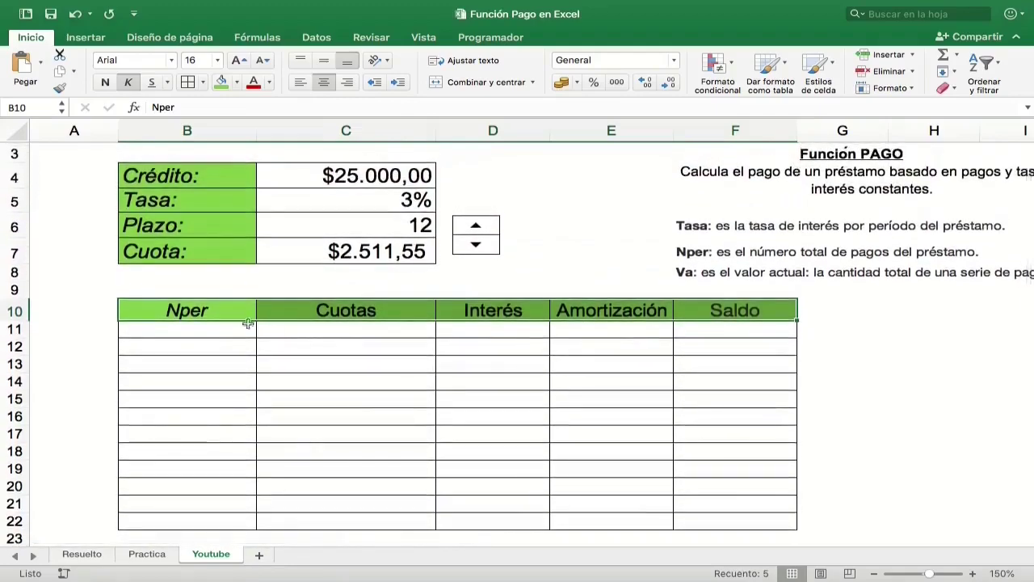
Number the Nper cells B11:B22 from 0 to 11 as a filled series
left_click(223, 328)
type("0")
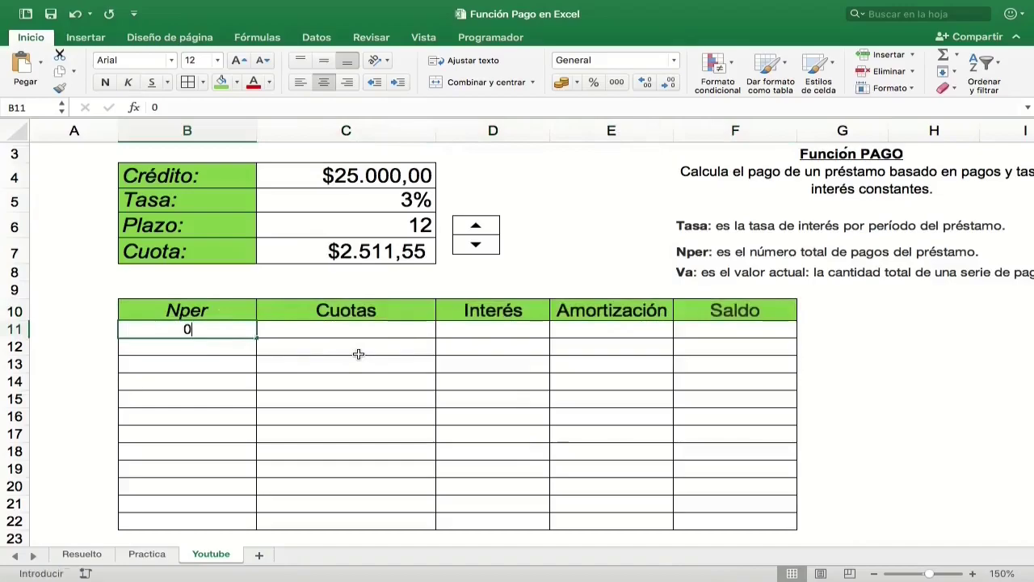
key("Return")
type("1")
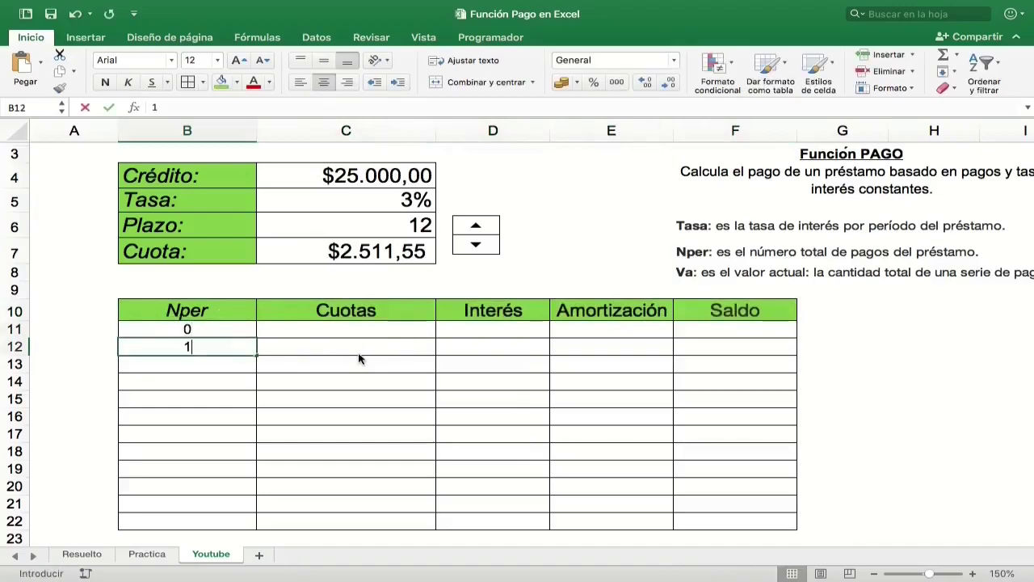
key("Return")
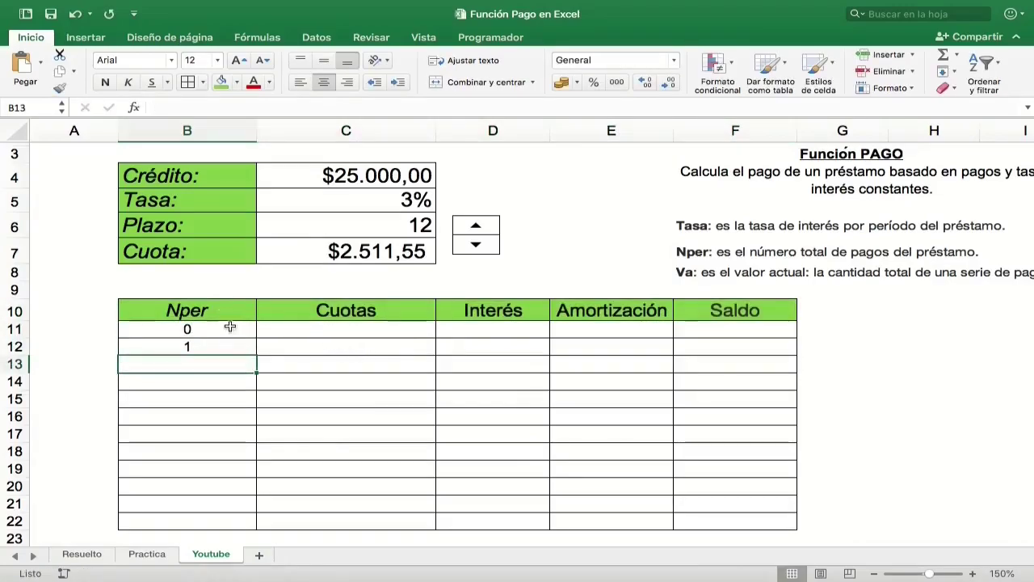
left_click_drag(230, 328, 228, 346)
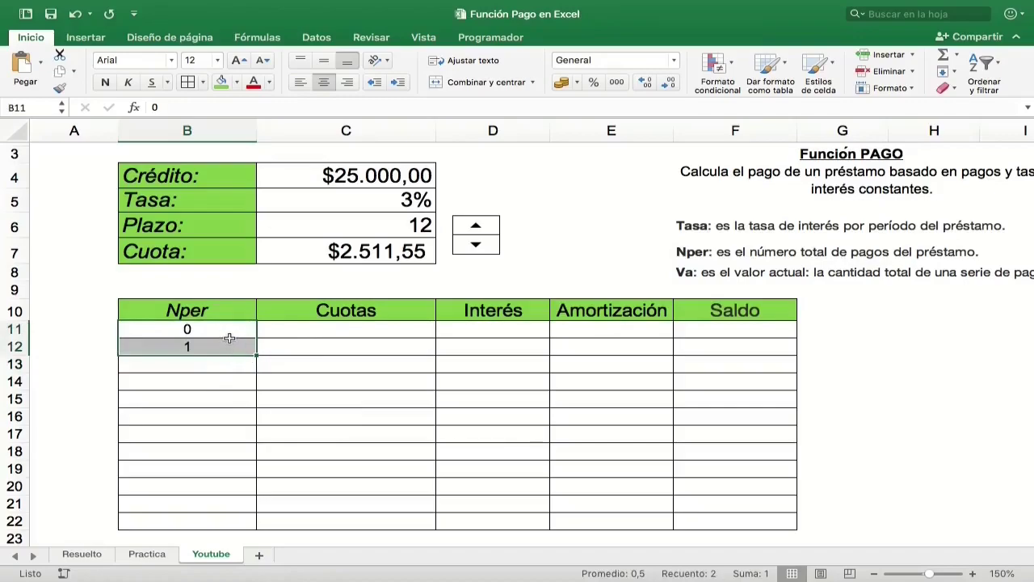
left_click_drag(255, 355, 255, 525)
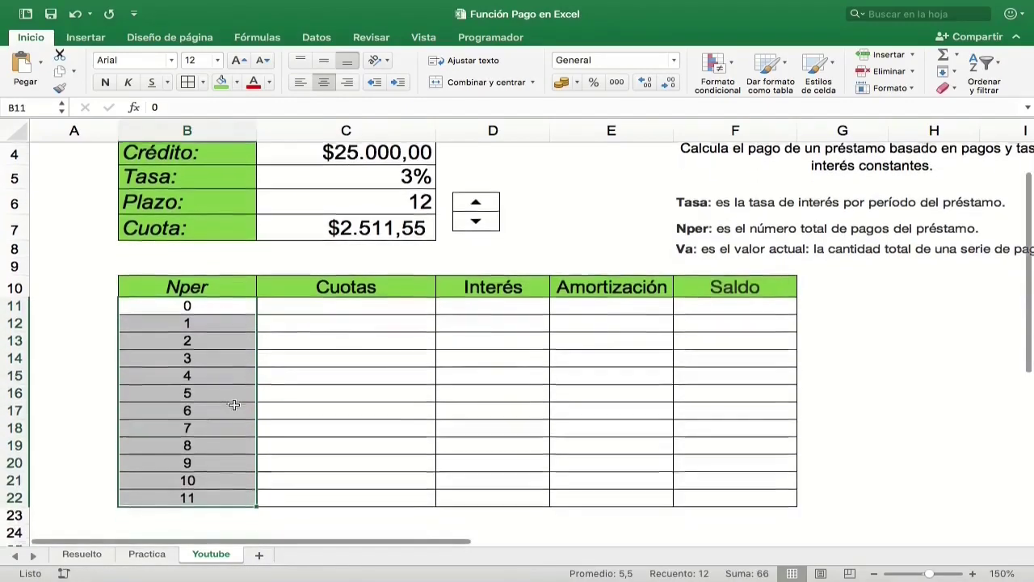
Add borders to row 23 (B23:F23) and enter a centered 12 in B23
scroll(237, 412, "down", 4)
left_click_drag(217, 449, 739, 447)
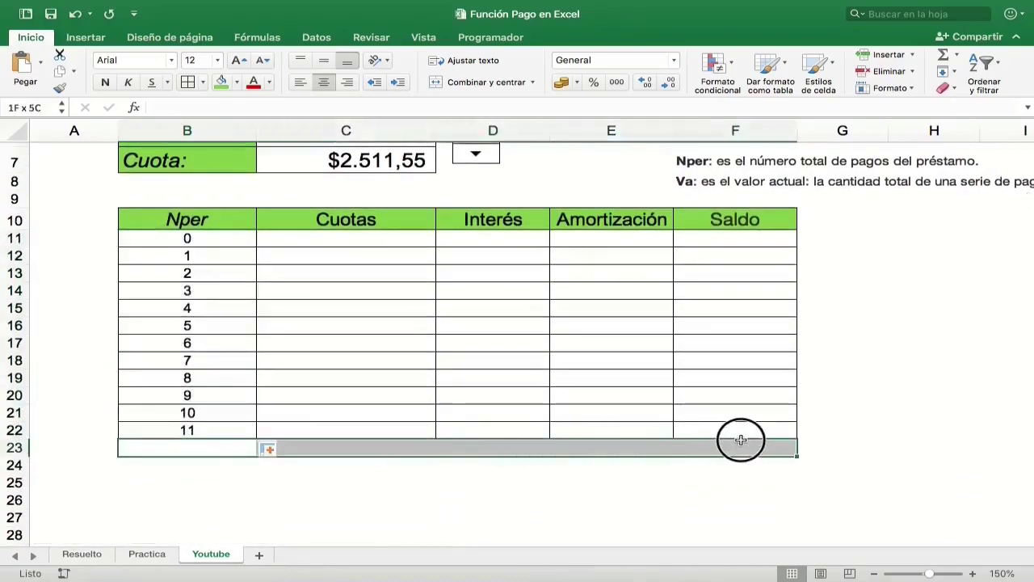
left_click(211, 446)
type("12")
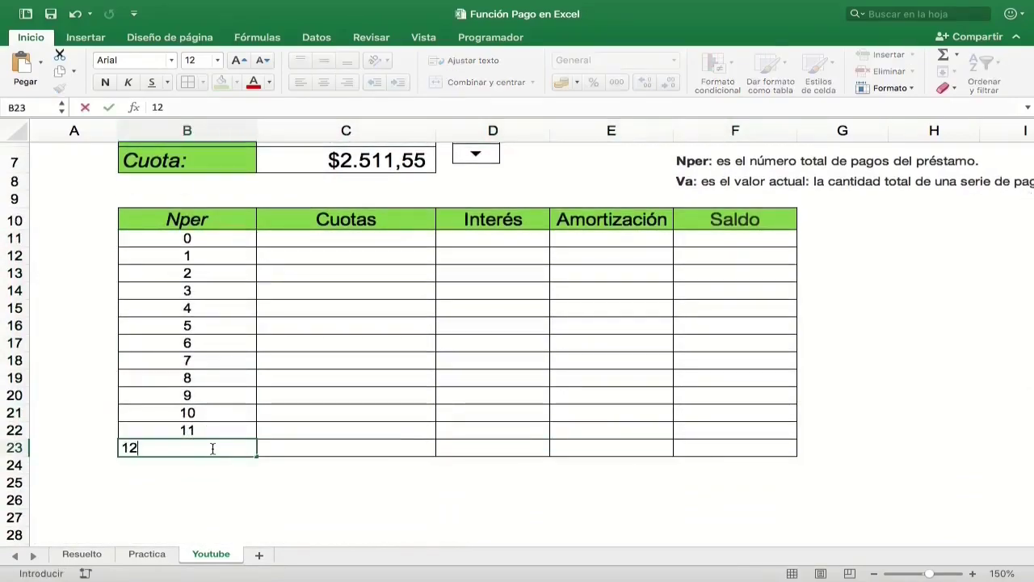
key("Tab")
left_click(212, 449)
left_click(323, 82)
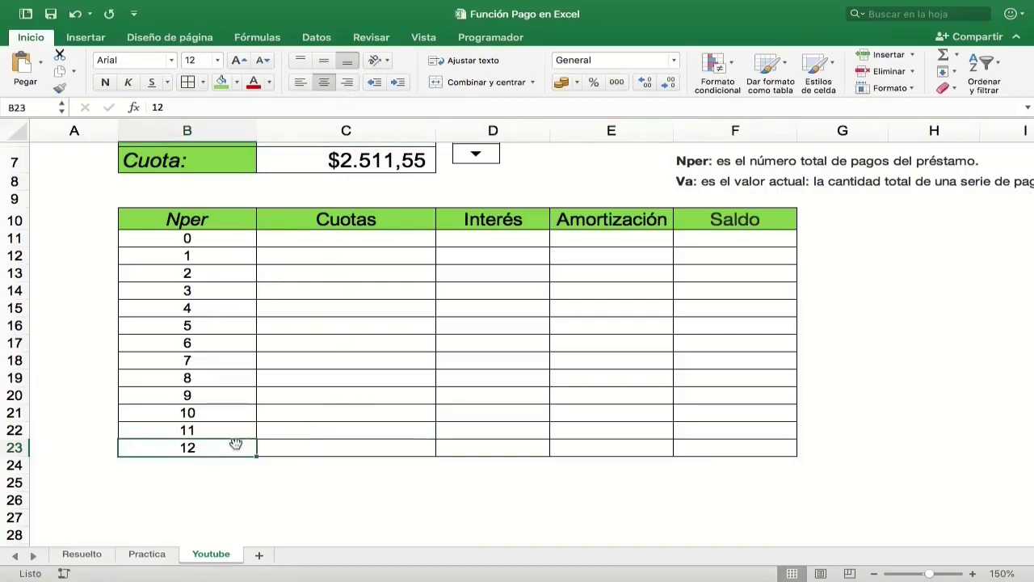
left_click_drag(235, 447, 715, 447)
Start a formula in C11 that references the Cuota value in C7
left_click(331, 310)
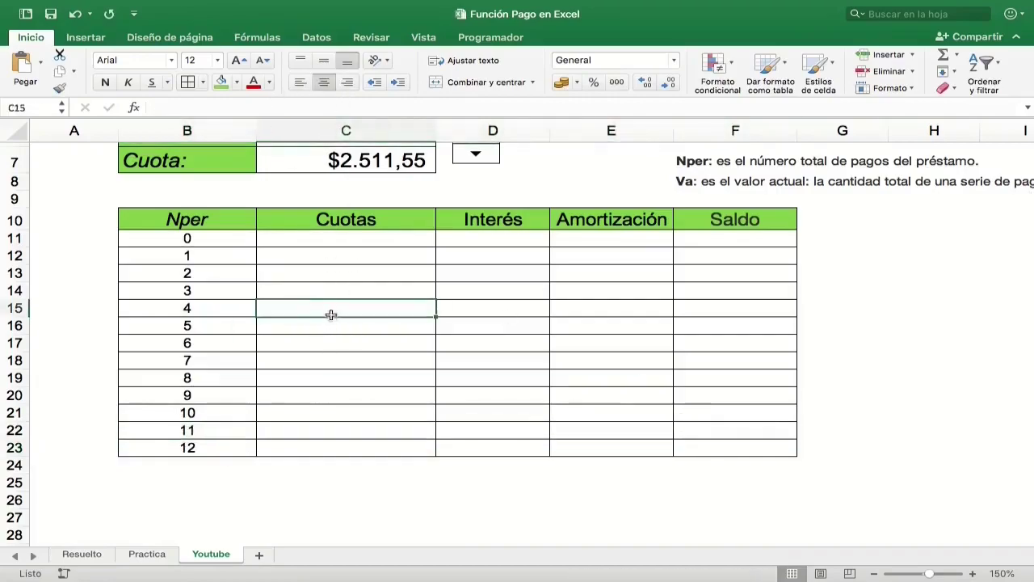
scroll(336, 314, "up", 2)
scroll(338, 315, "up", 2)
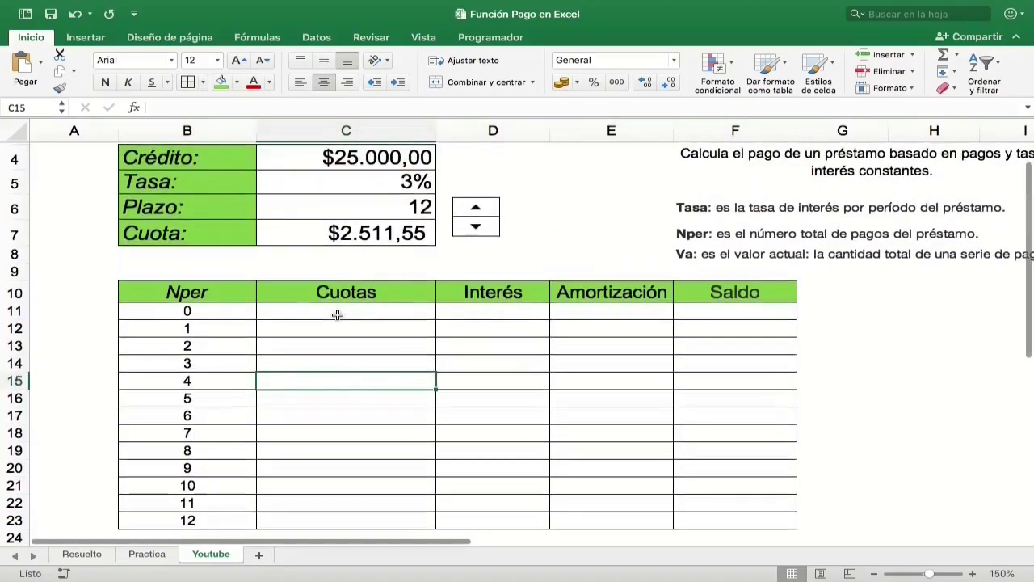
scroll(338, 315, "up", 1)
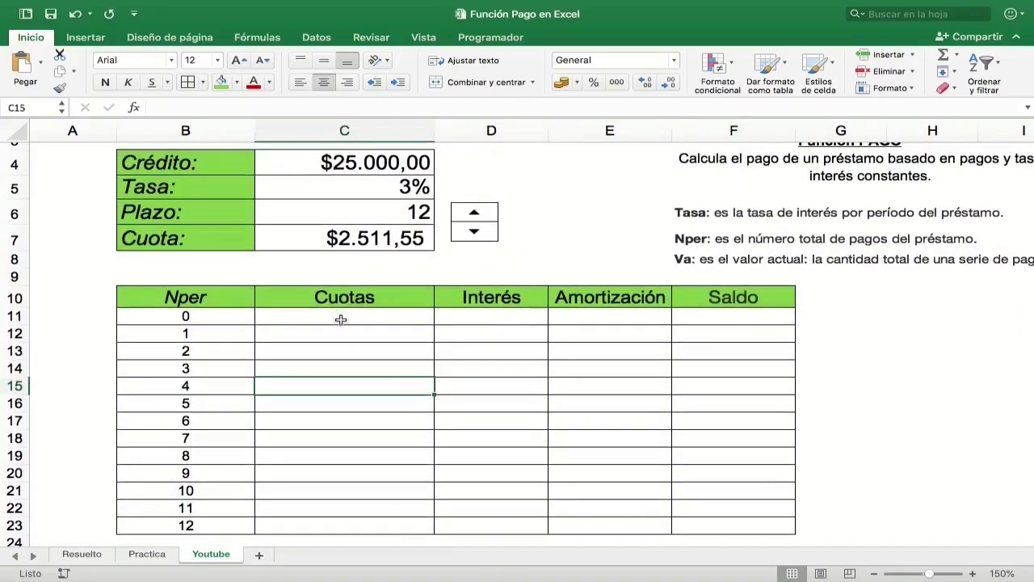
left_click(375, 330)
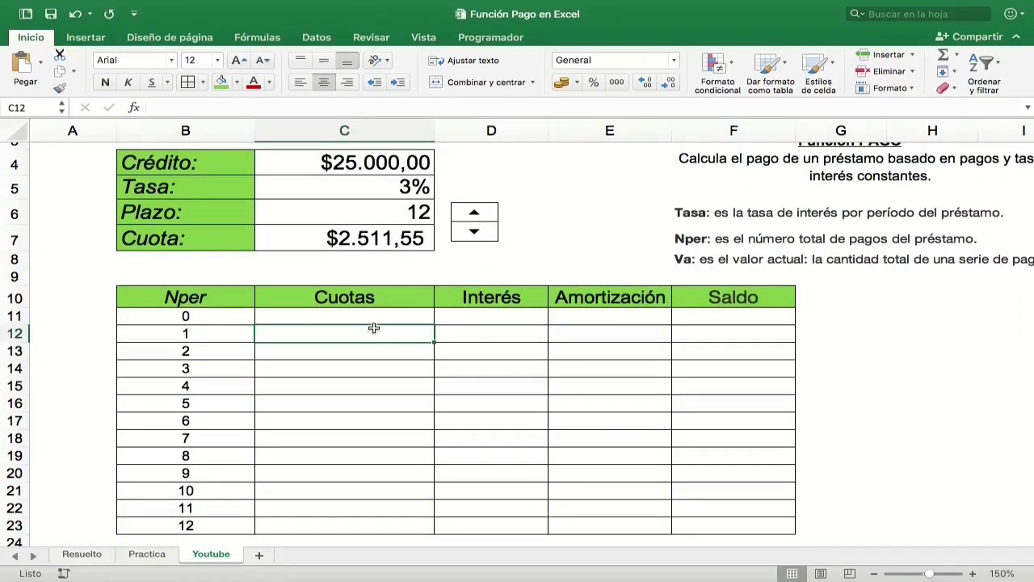
left_click(370, 318)
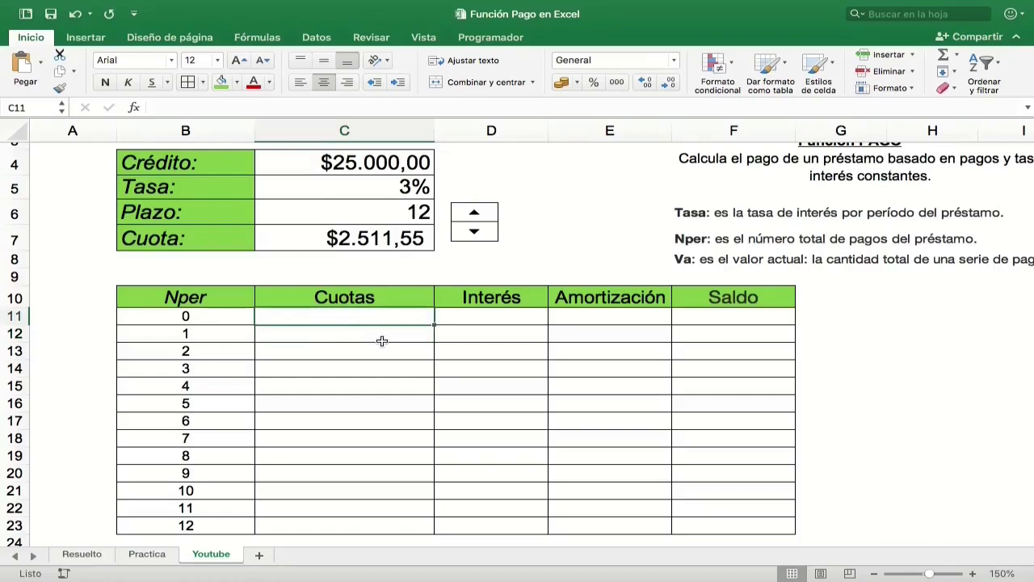
type("=")
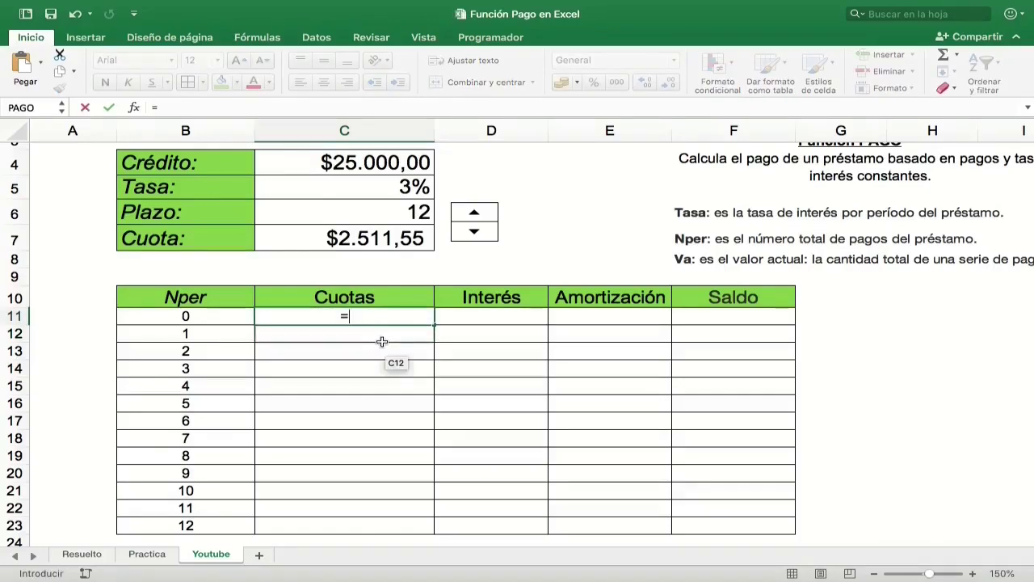
left_click(365, 240)
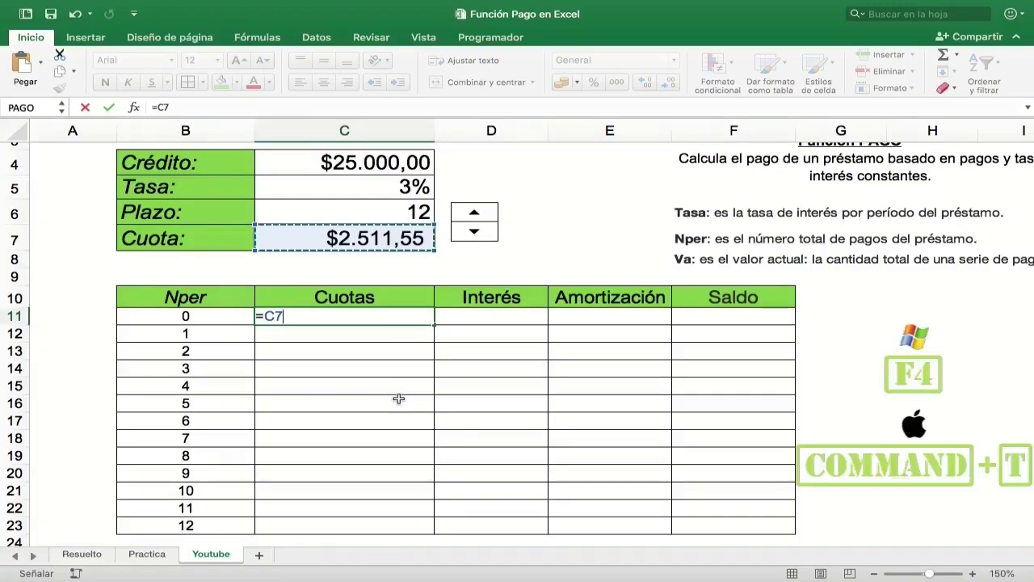
Lock it as =$C$7 and fill it down to C23, showing $2.511,55 per row
key("super+t")
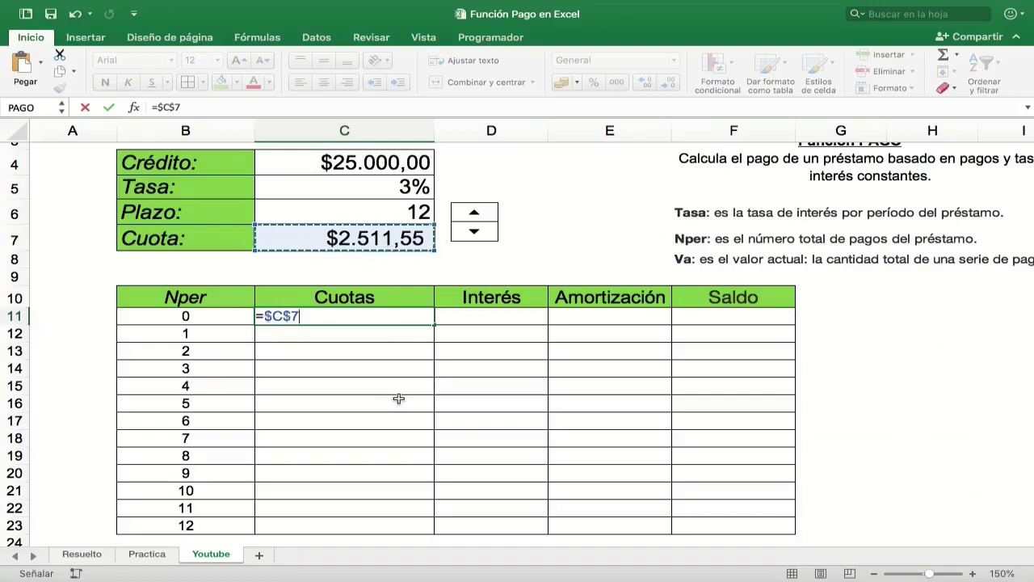
left_click_drag(184, 108, 149, 109)
key("super+c")
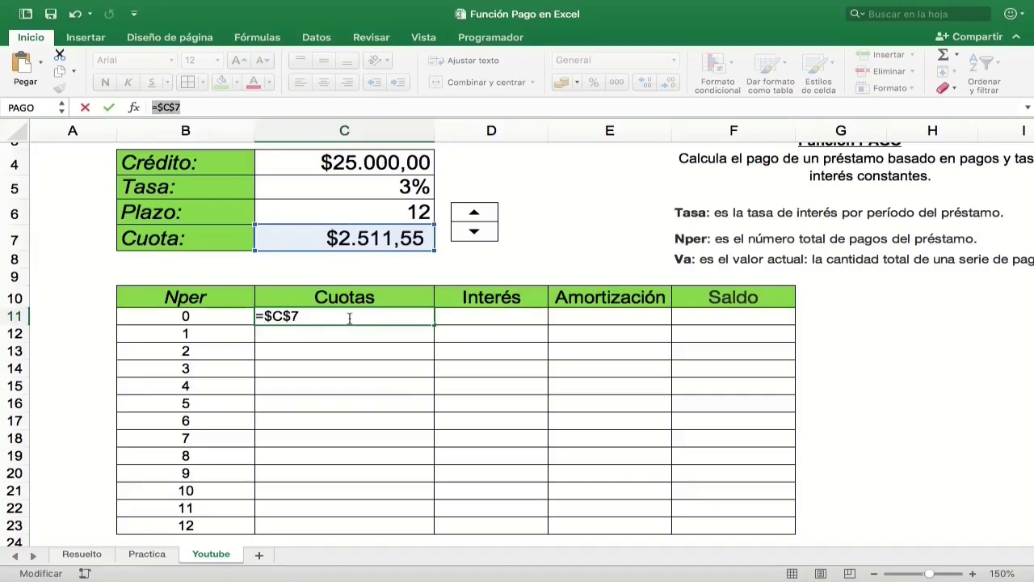
key("ctrl+Return")
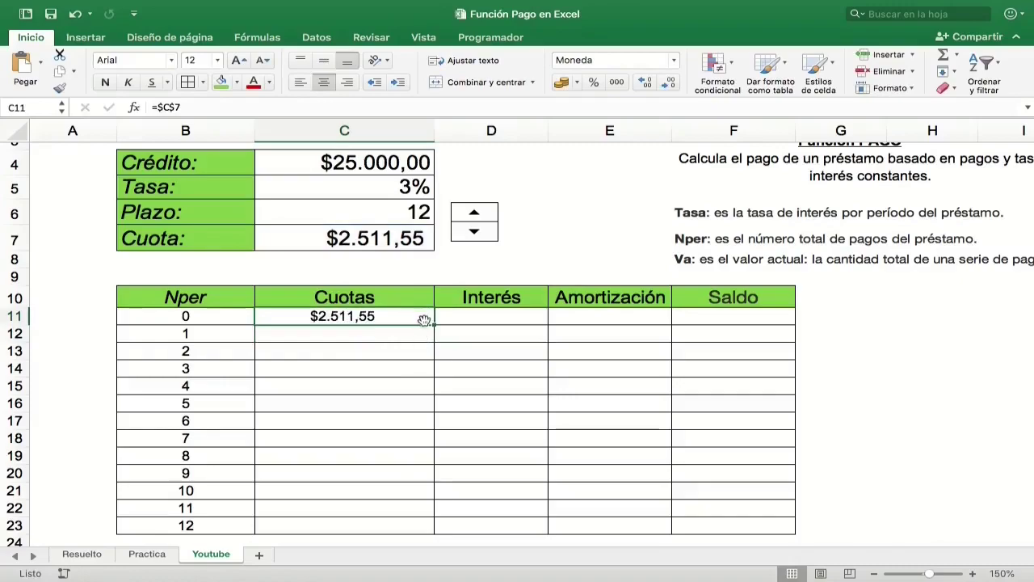
left_click_drag(434, 324, 428, 537)
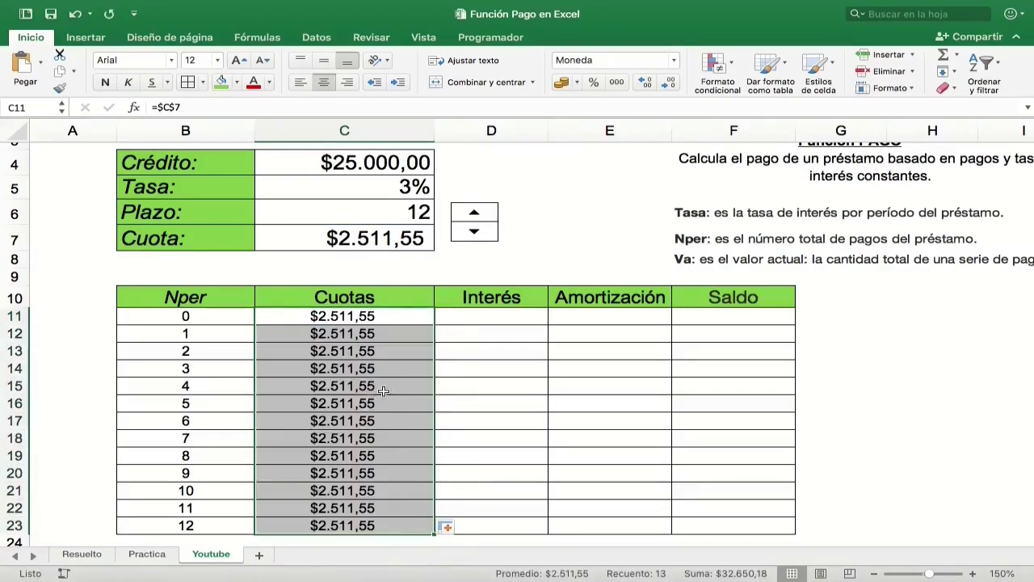
left_click(384, 391)
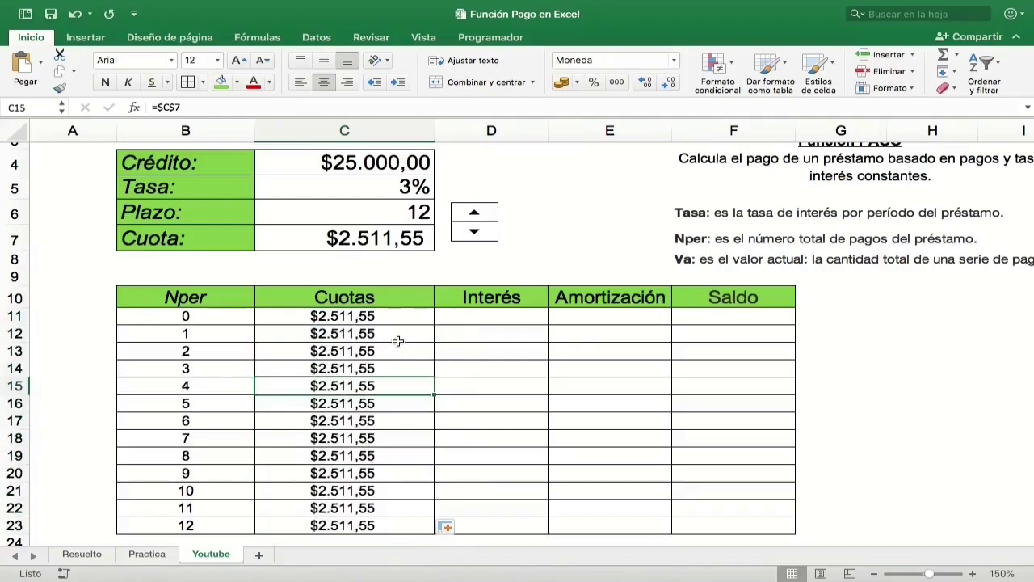
Set the starting balance in F11 to =C4, the $25.000,00 Crédito amount
left_click(711, 315)
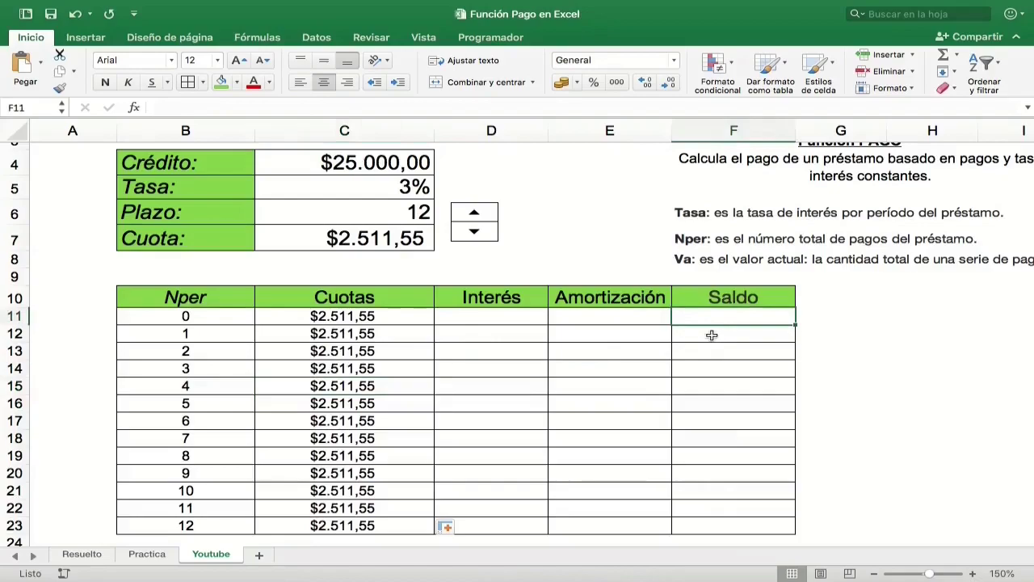
type("=")
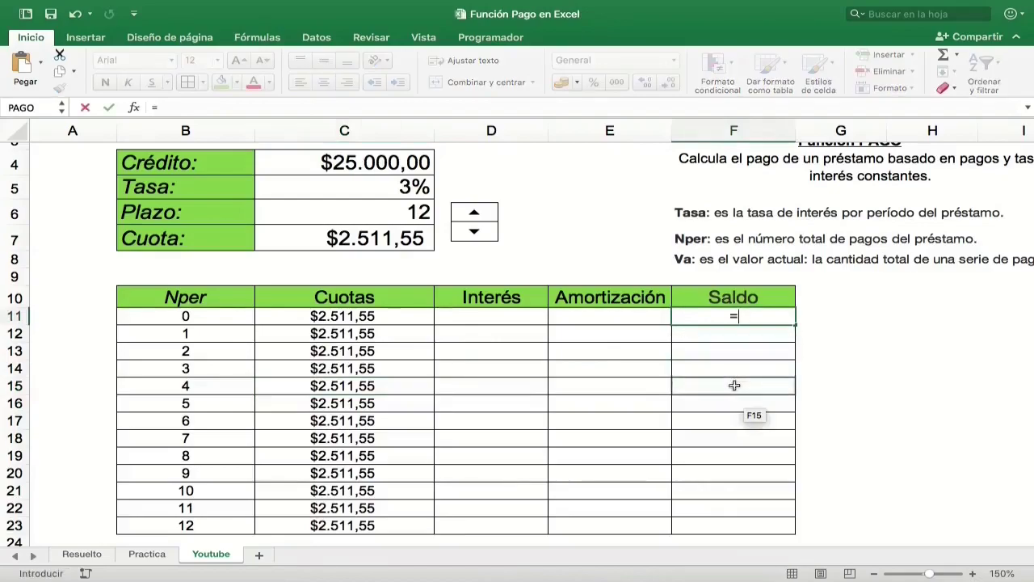
left_click(406, 165)
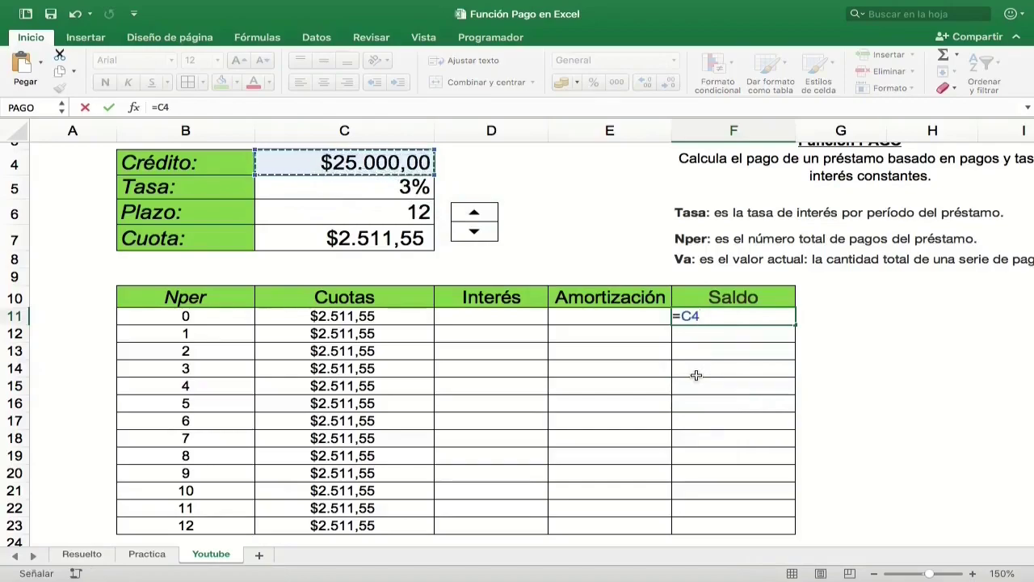
key("Return")
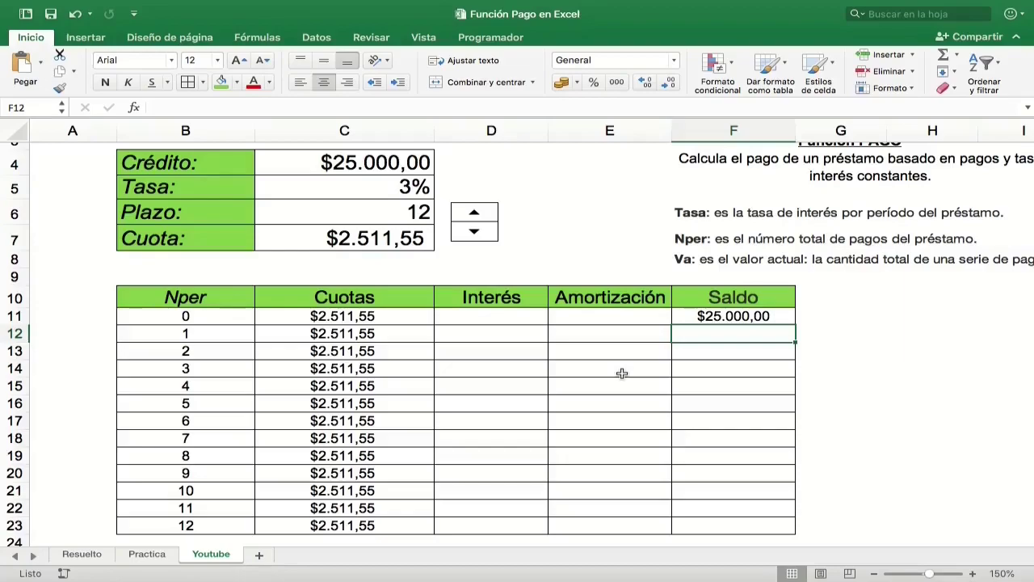
mouse_move(212, 332)
left_mouse_down()
mouse_move(658, 350)
mouse_move(662, 333)
left_mouse_up()
Enter =F11-E12 in F12 and fill the balance formula down to F23
left_click(701, 333)
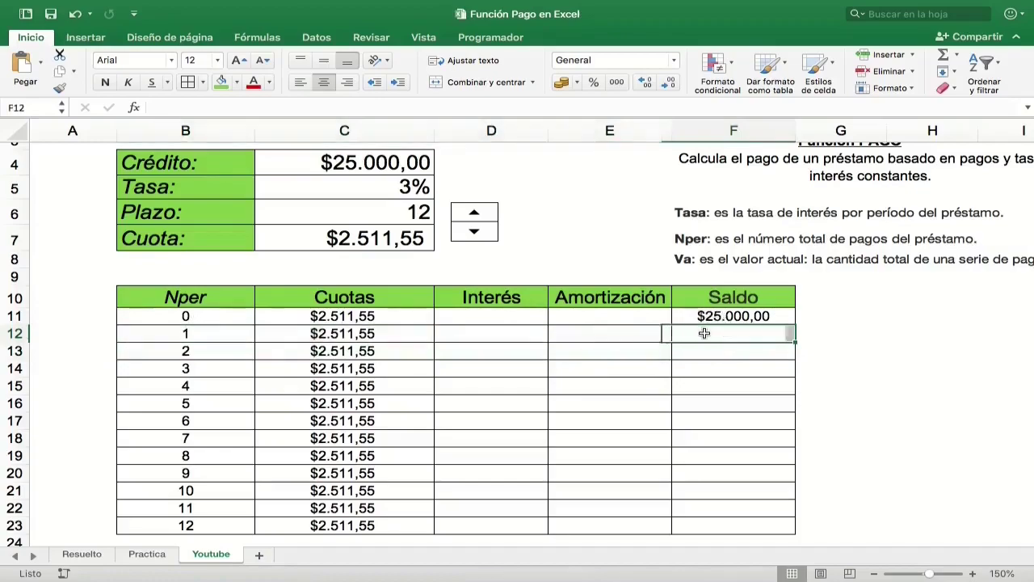
type("=")
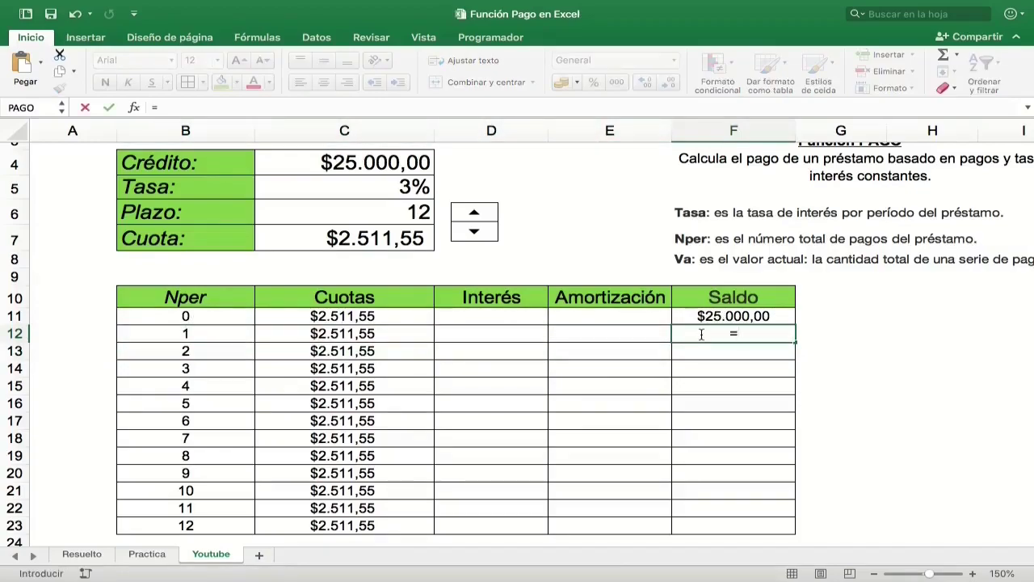
left_click(695, 313)
type("-")
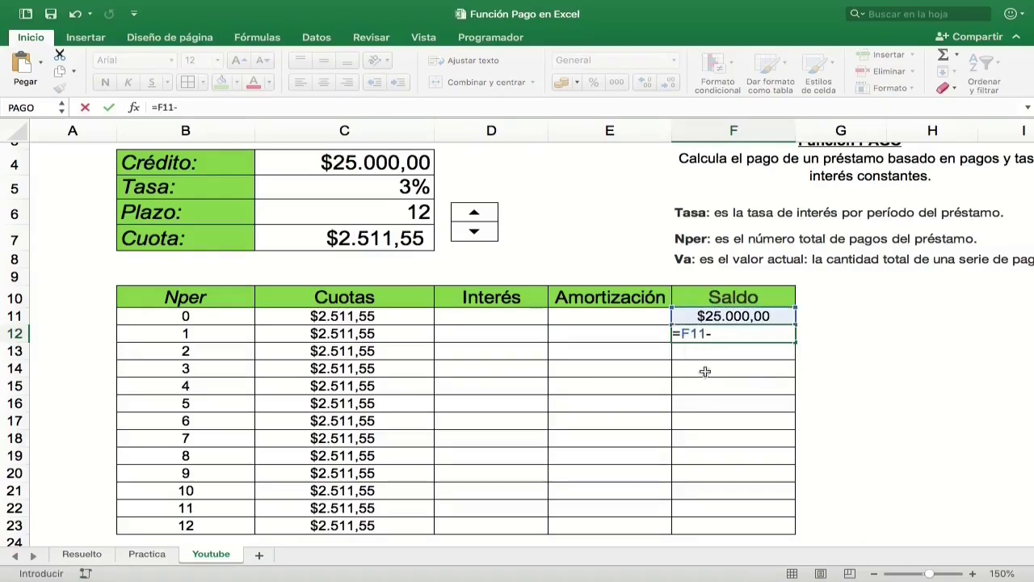
left_click(636, 332)
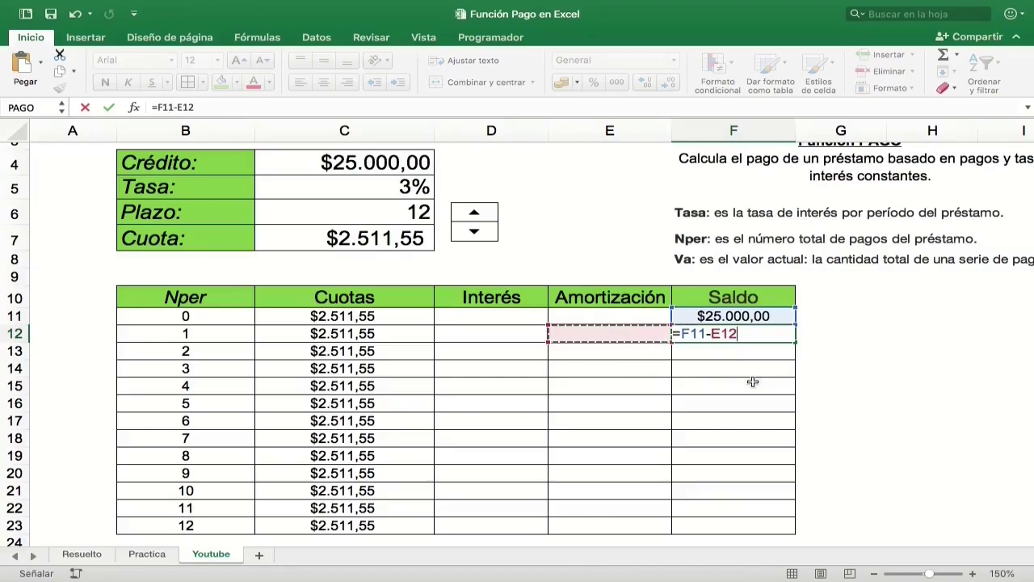
key("Return")
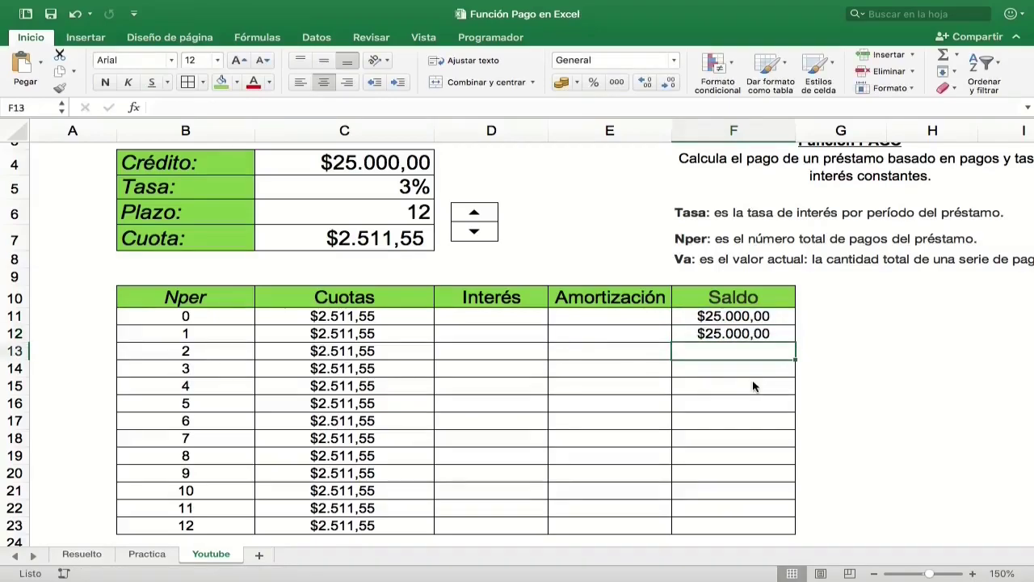
left_click(769, 341)
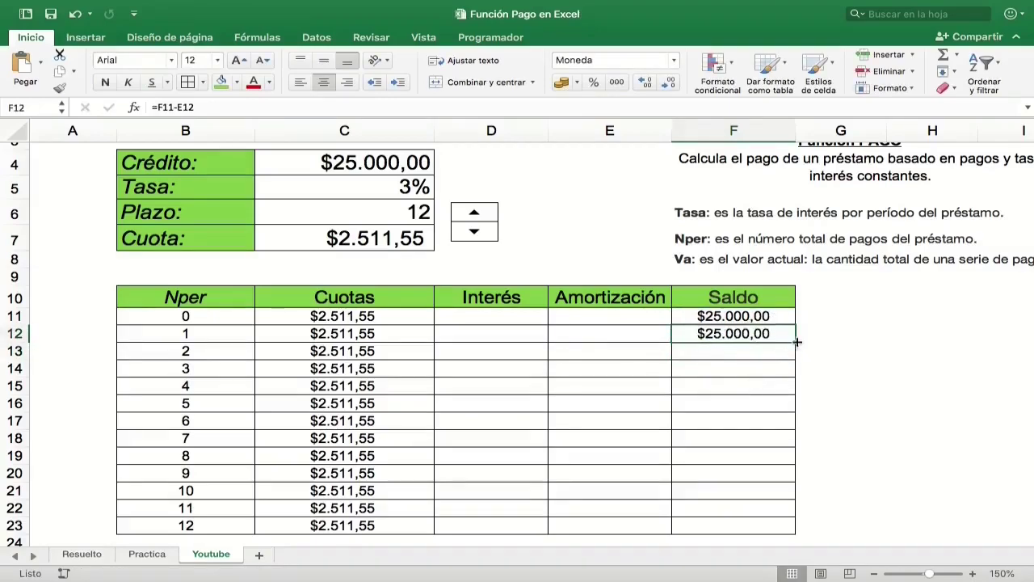
left_click_drag(797, 342, 794, 529)
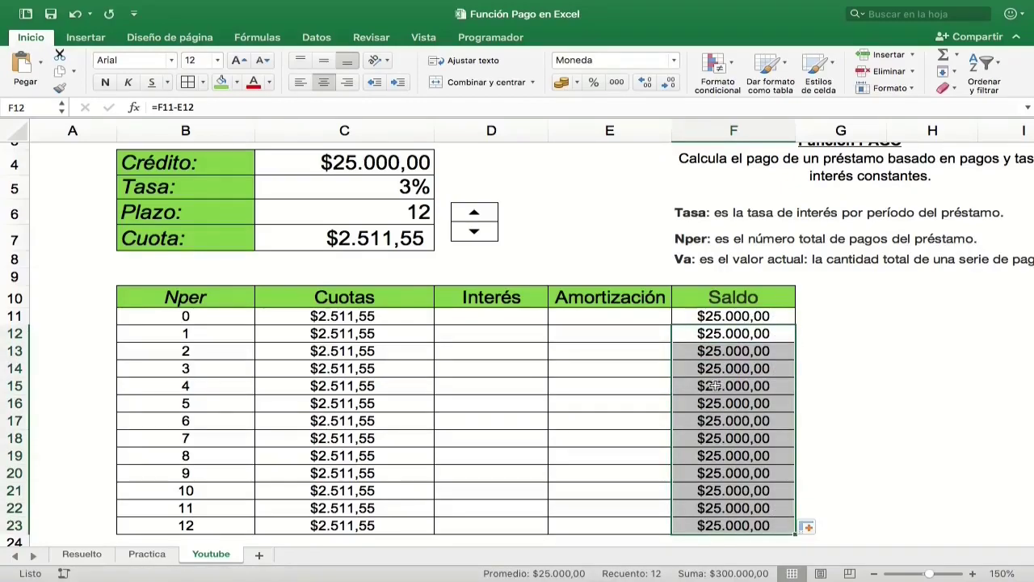
left_click(622, 333)
Enter =C12-D12 in E12 and fill the amortization formula down to E23
type("=")
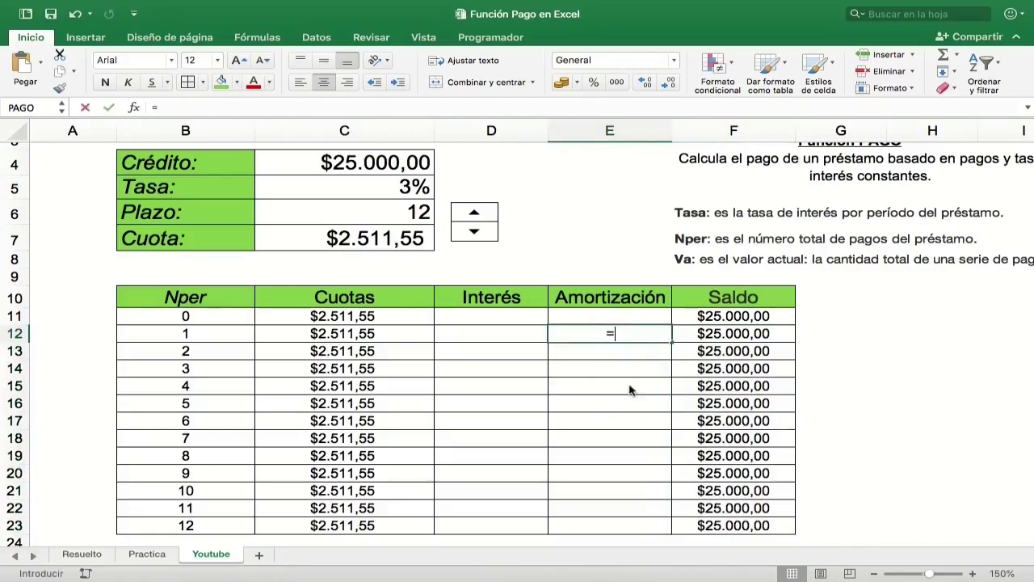
left_click(367, 336)
type("-")
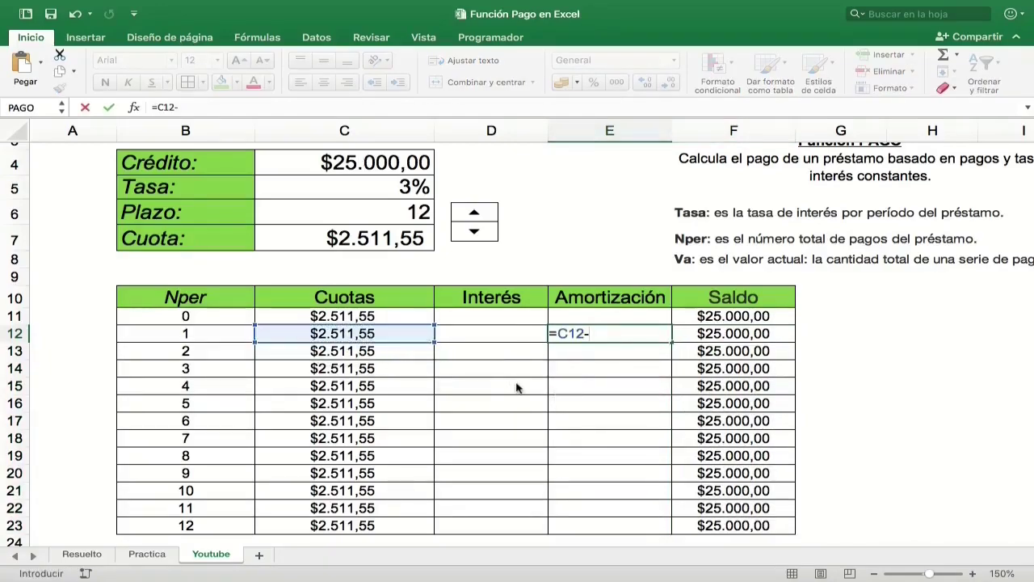
left_click(505, 334)
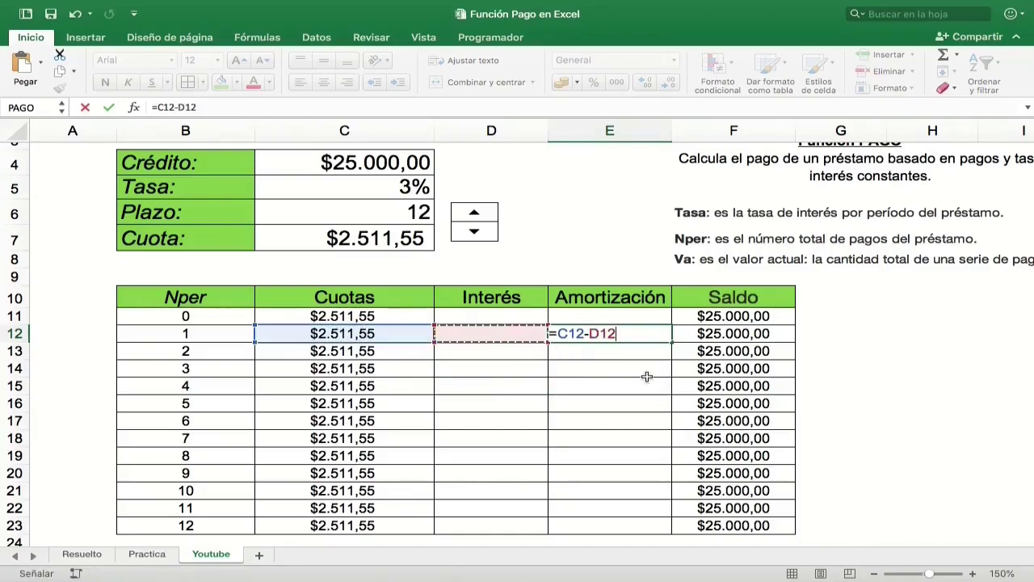
key("Return")
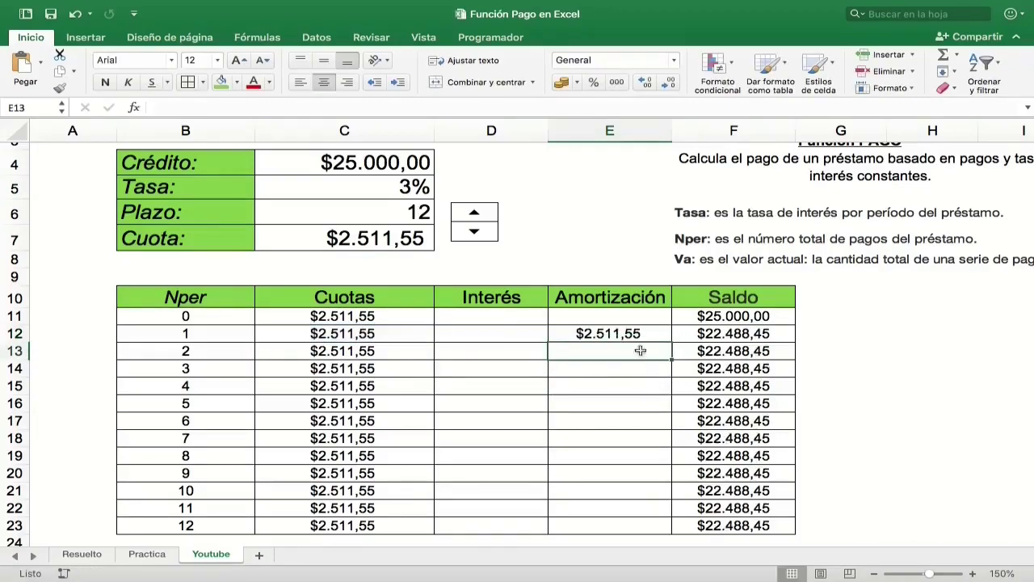
left_click(636, 334)
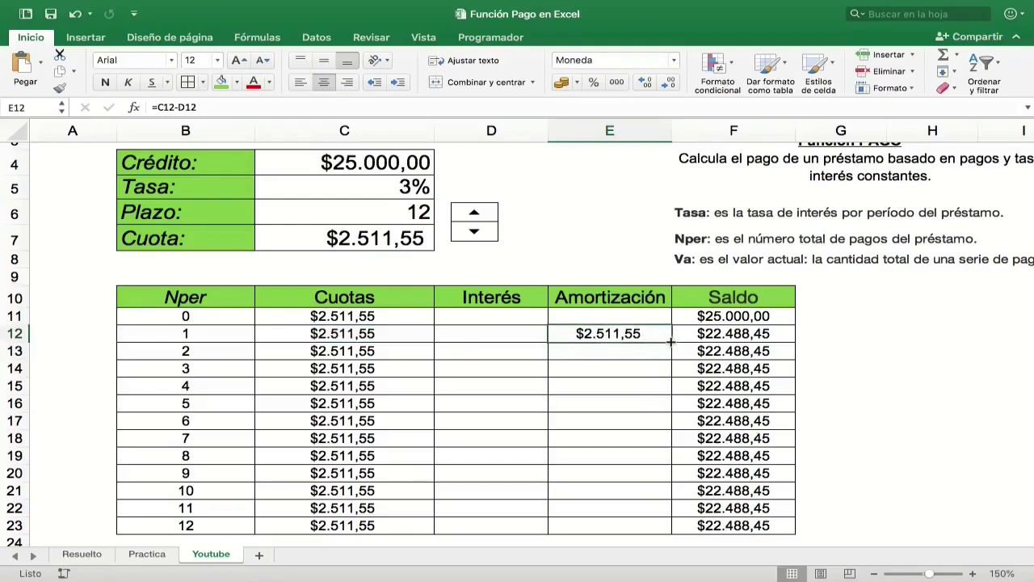
left_click_drag(671, 341, 670, 527)
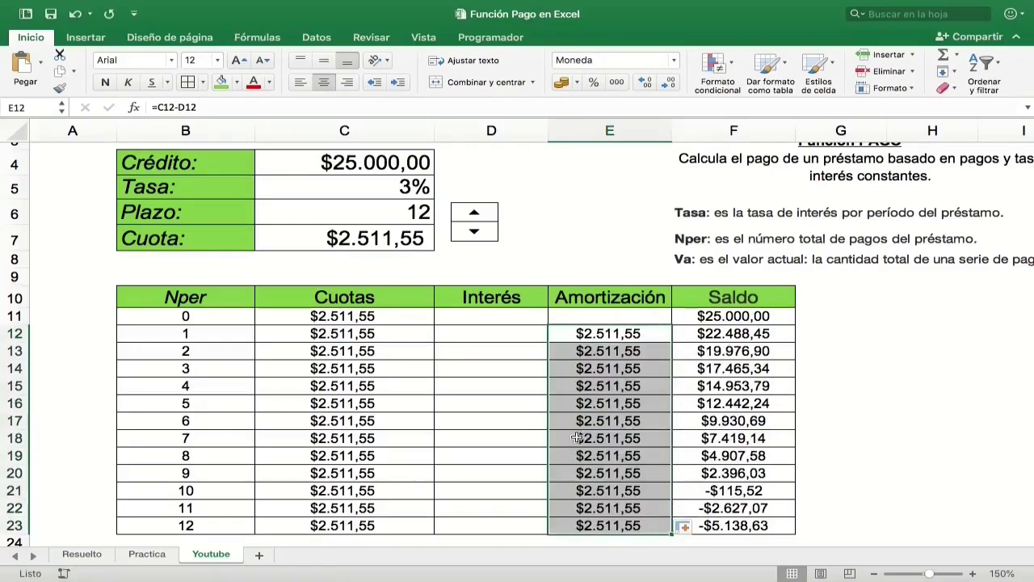
left_click(504, 334)
Enter =F11*$C$5 in D12 and fill it to D23, bringing F23 to $0,00
type("=")
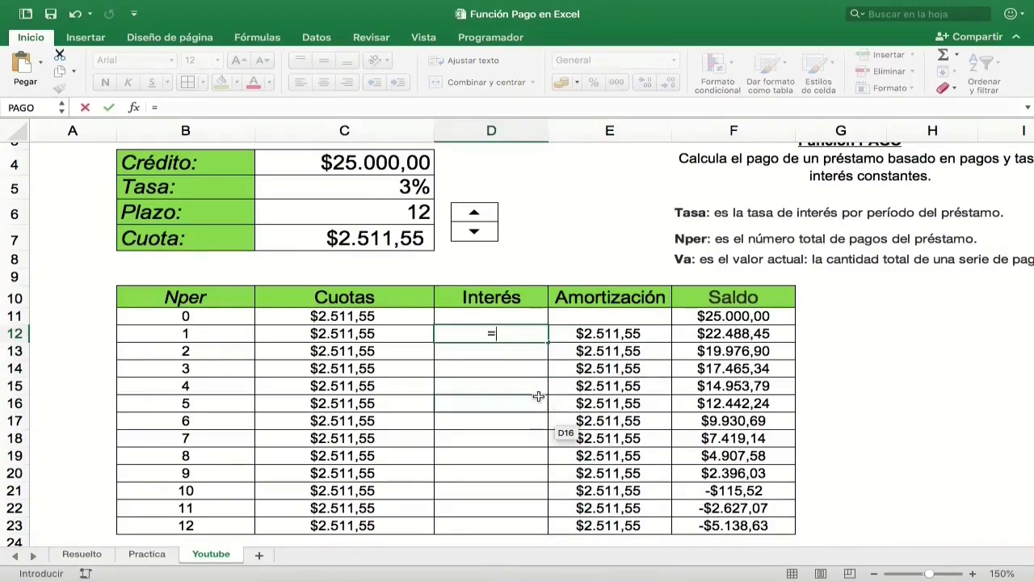
left_click(734, 317)
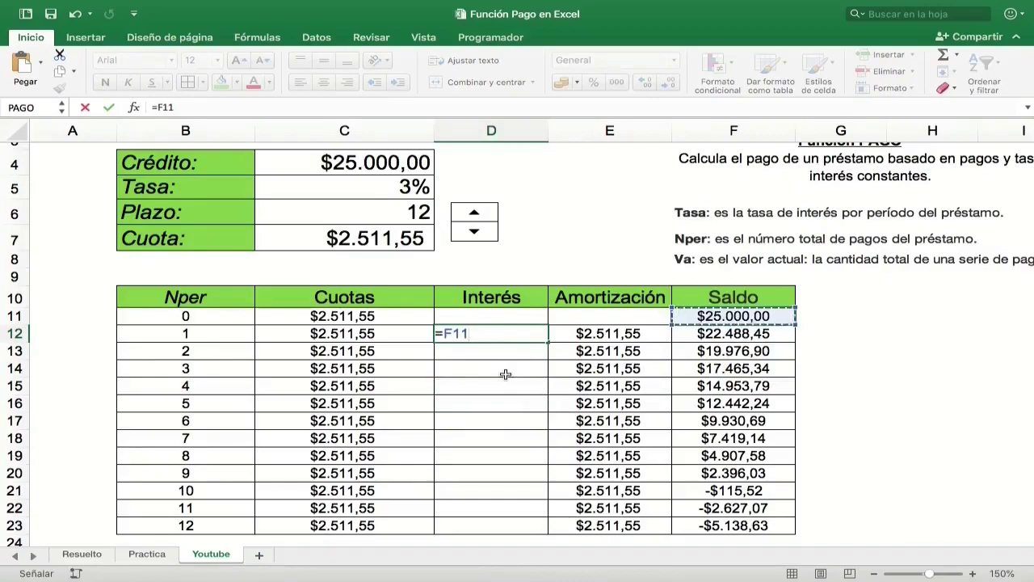
type("*")
left_click(393, 187)
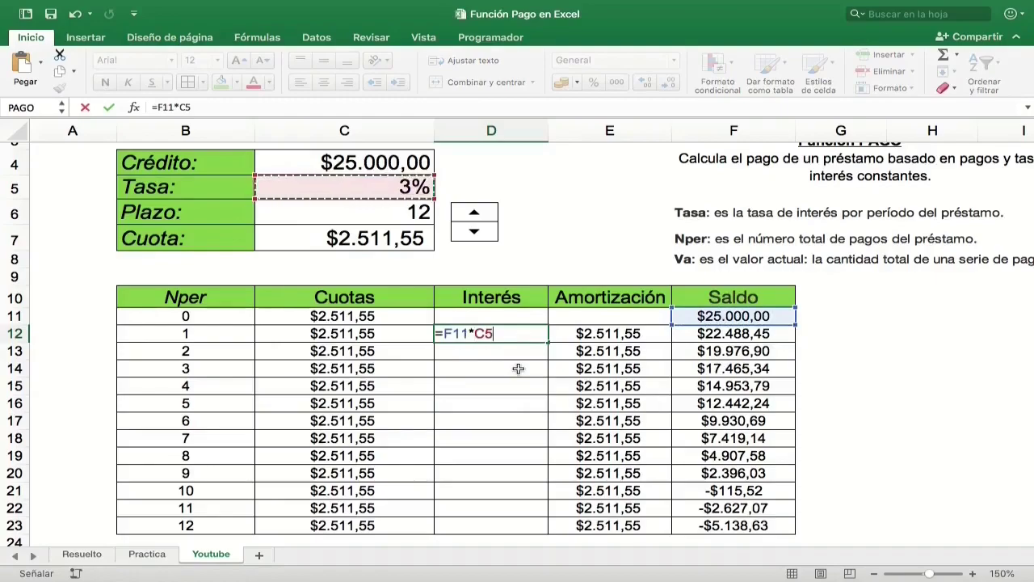
key("F4")
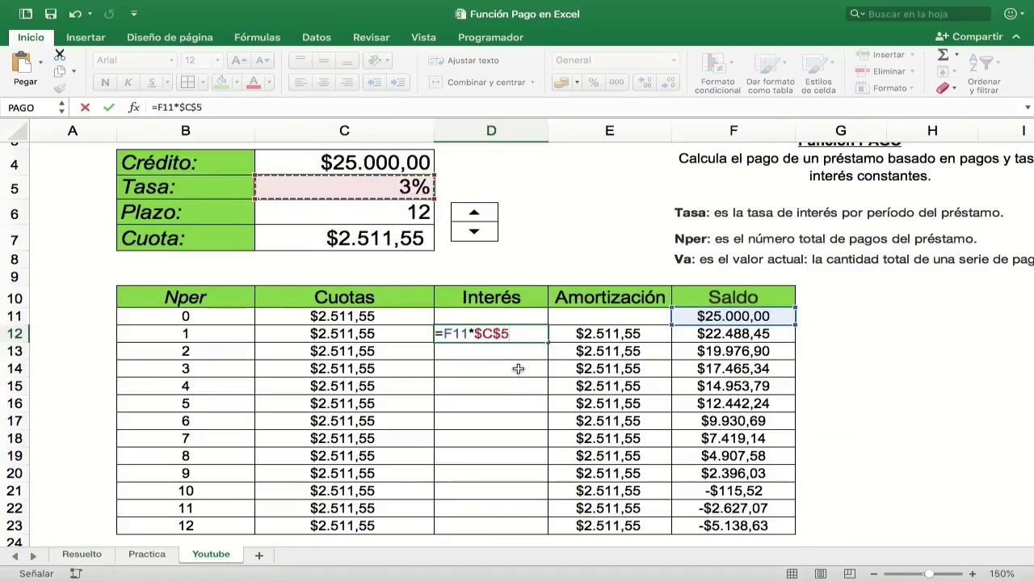
key("Return")
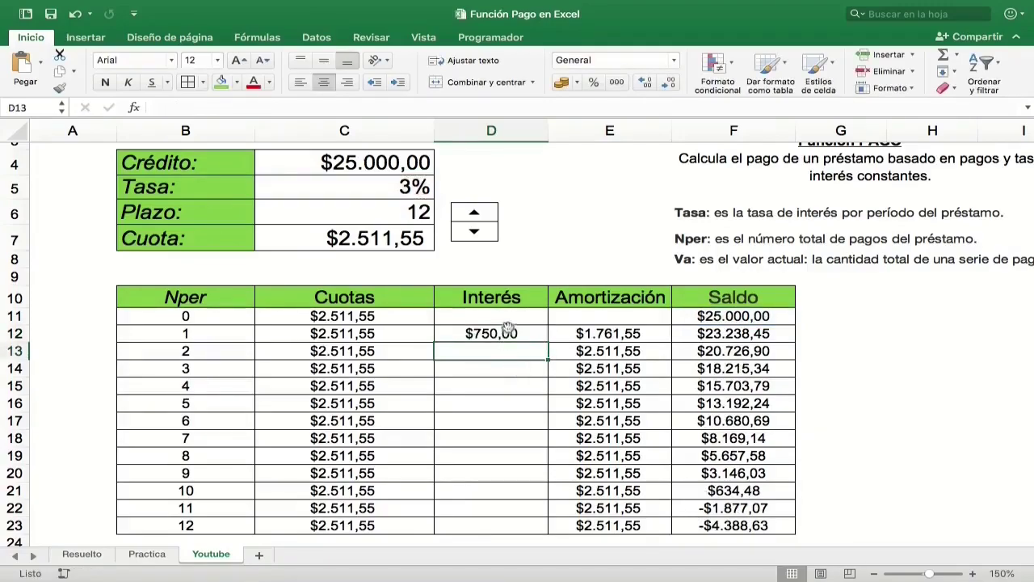
left_click(508, 333)
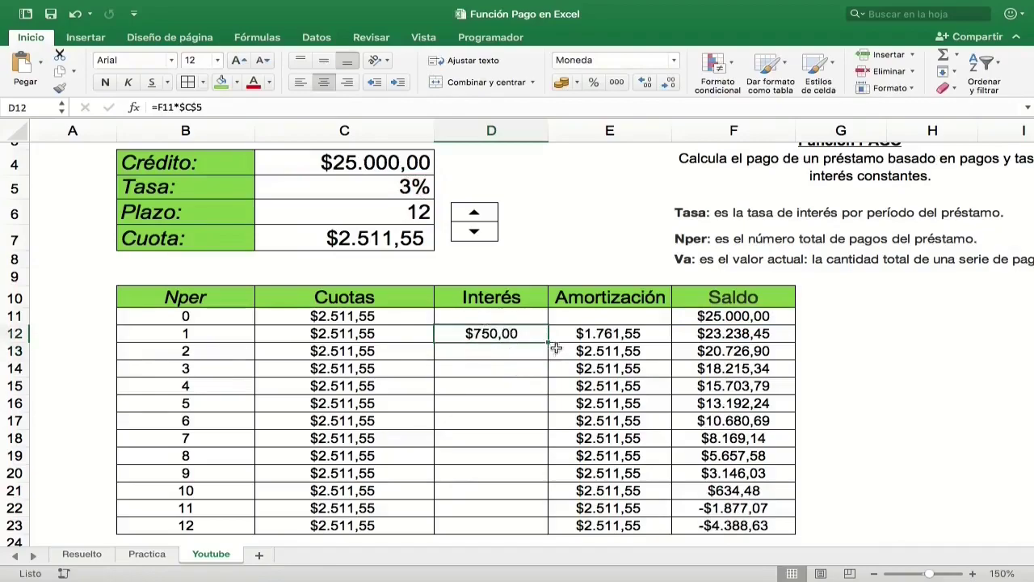
left_click_drag(547, 343, 541, 527)
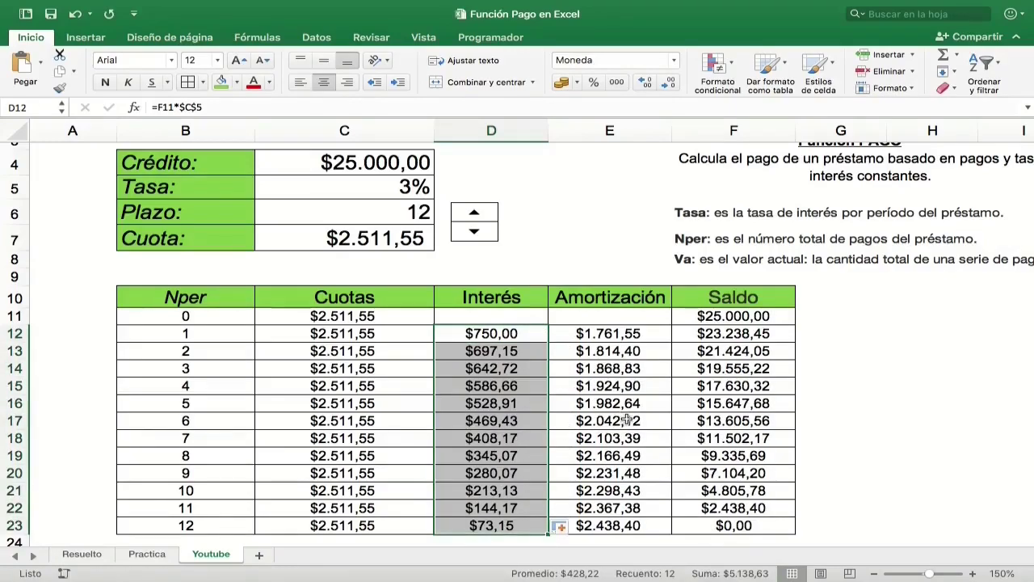
left_click(740, 526)
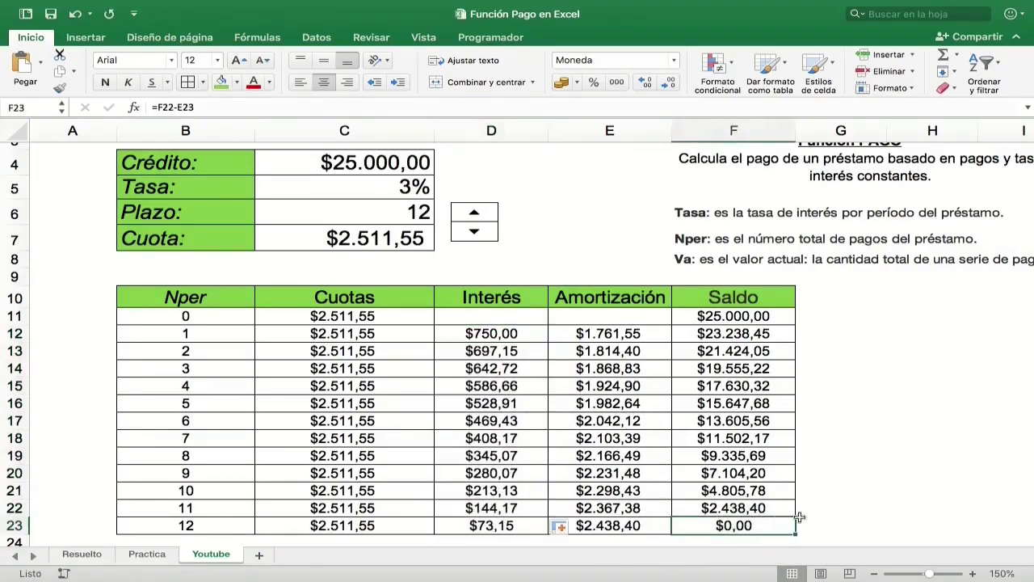